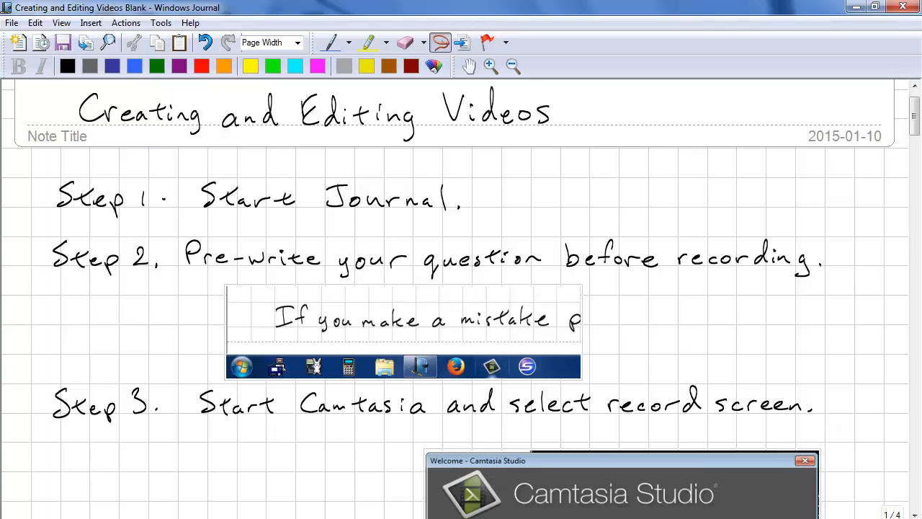
Step: With a red pen, circle the Journal taskbar icon in the Step 2 screenshot and link it to the Step 1 text
left_click(331, 43)
left_click(202, 66)
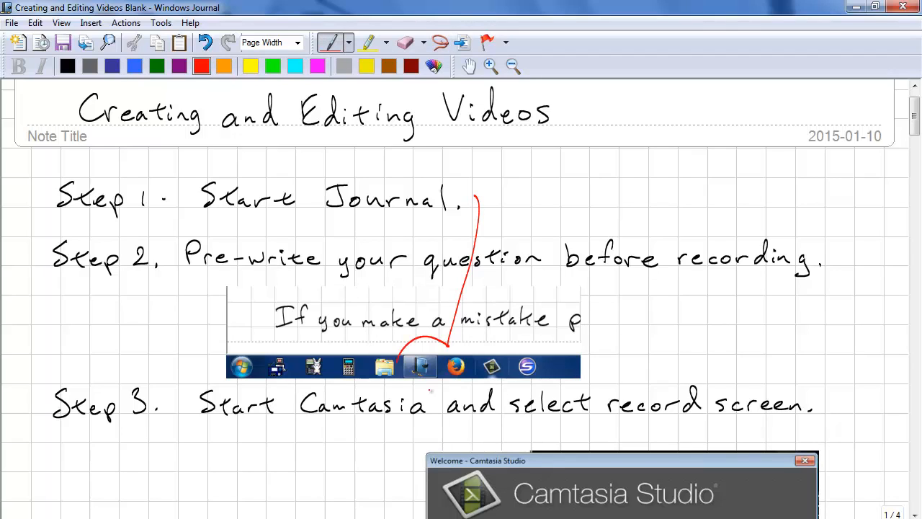
left_click_drag(430, 390, 448, 345)
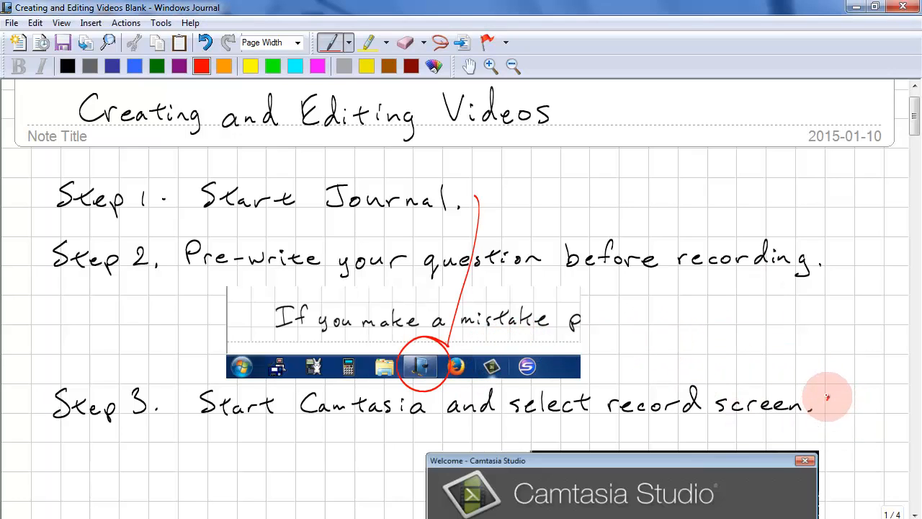
Step: Link the Step 3 text in red to the circled Camtasia taskbar icon and to Record the screen in the Welcome dialog screenshot
mouse_move(827, 396)
left_mouse_down()
mouse_move(659, 343)
mouse_move(492, 332)
mouse_move(480, 351)
left_mouse_up()
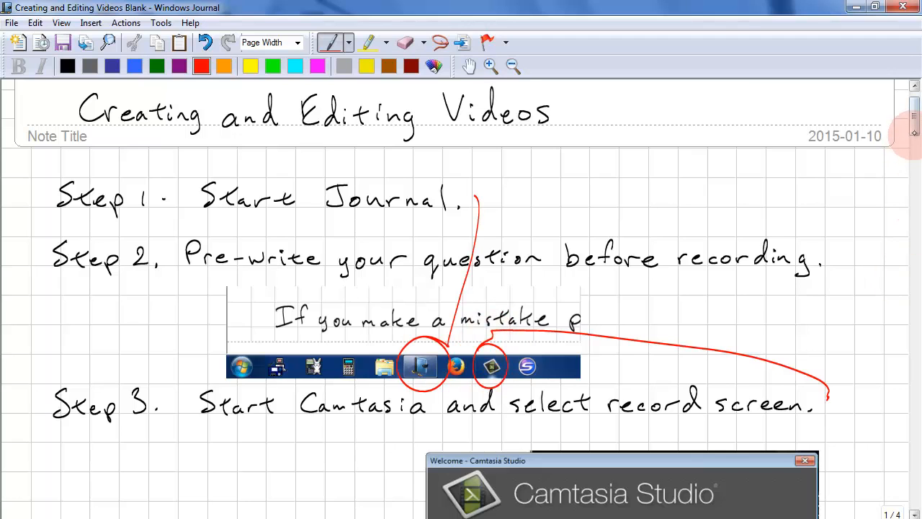
left_click_drag(912, 121, 911, 154)
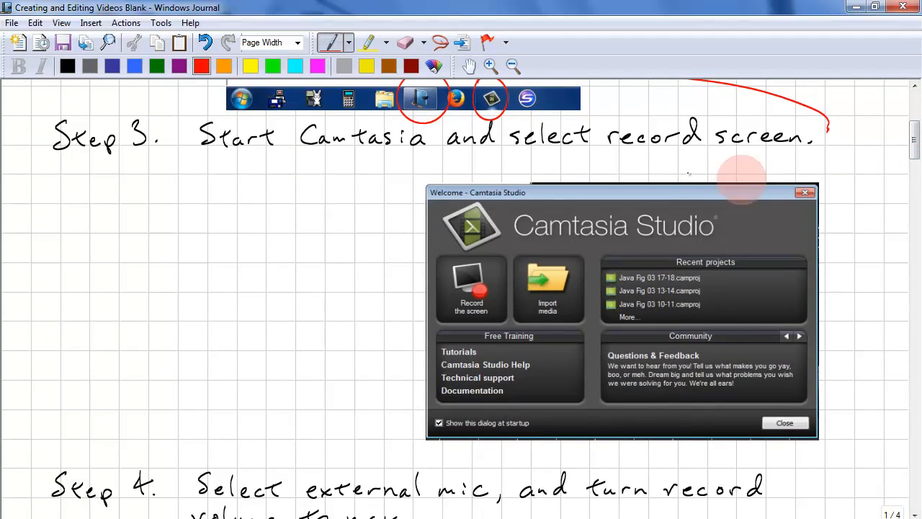
mouse_move(593, 148)
left_mouse_down()
mouse_move(522, 189)
mouse_move(427, 272)
left_mouse_up()
Step: Mark the Step 4 screenshots in red: the audio arrow, Logitech USB Microphone and volume slider linked to the text, and the spot beside Record system audio
left_click_drag(912, 148, 911, 183)
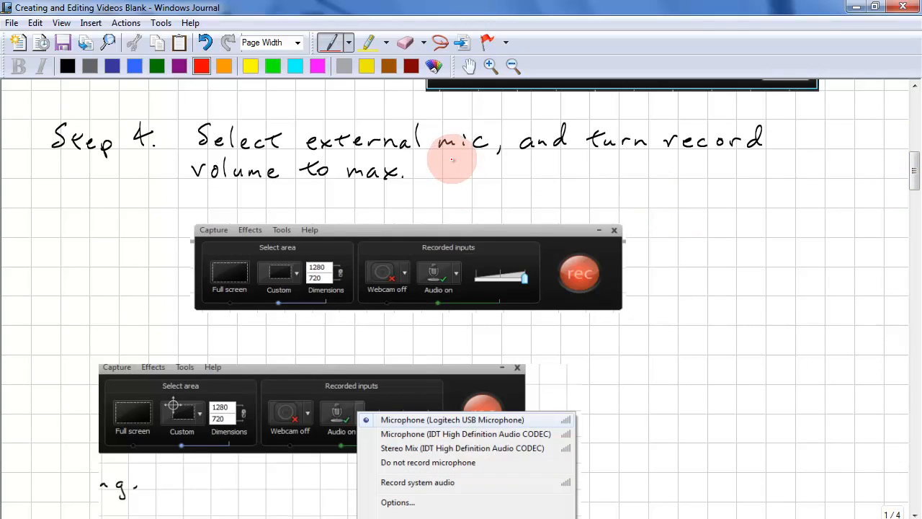
mouse_move(450, 159)
left_mouse_down()
mouse_move(461, 263)
mouse_move(459, 398)
mouse_move(430, 398)
mouse_move(540, 396)
mouse_move(451, 391)
left_mouse_up()
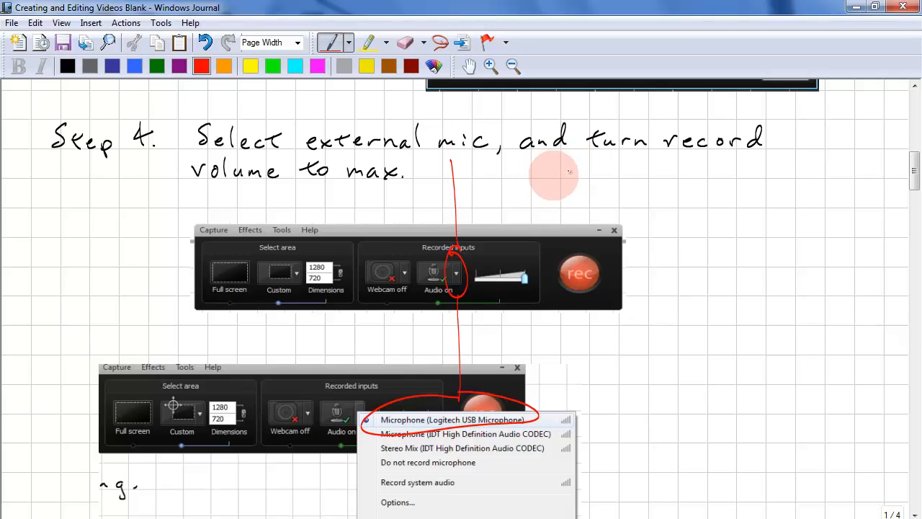
mouse_move(609, 153)
left_mouse_down()
mouse_move(526, 270)
mouse_move(530, 258)
left_mouse_up()
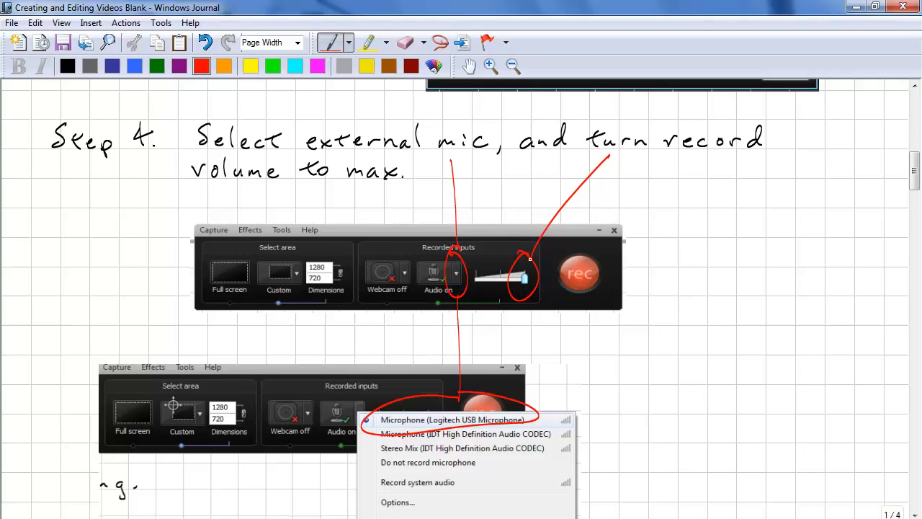
scroll(897, 193, "down", 3)
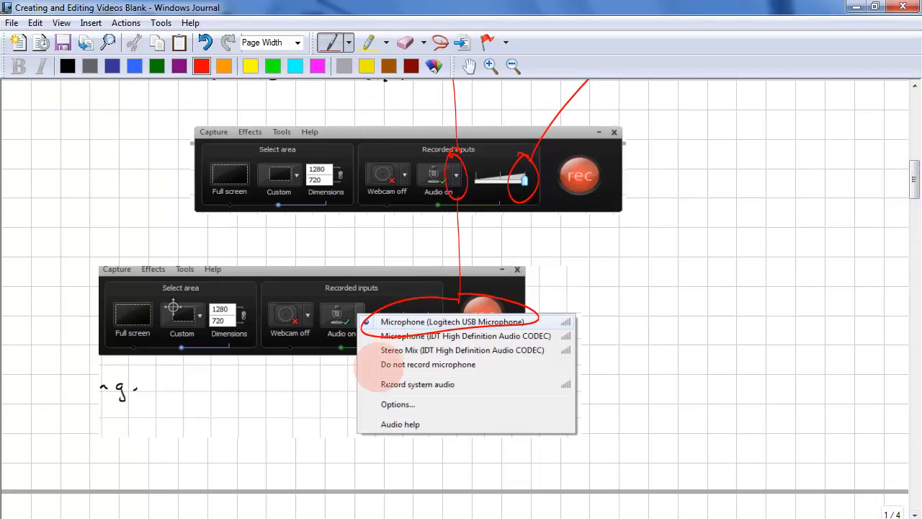
mouse_move(374, 368)
left_mouse_down()
mouse_move(363, 398)
mouse_move(380, 368)
left_mouse_up()
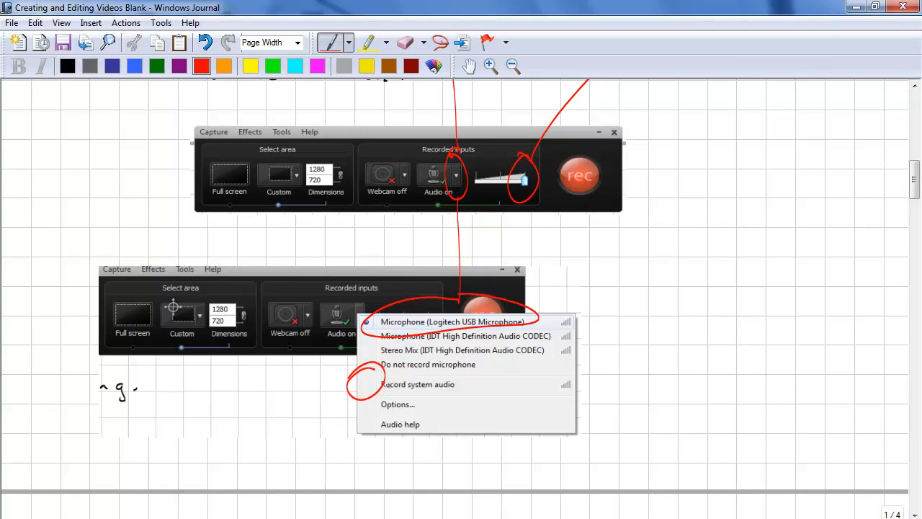
Step: Circle the 1280 x 720 dimensions and the rec button in red, linking them to the Step 5 and Step 6 texts
left_click_drag(909, 180, 909, 224)
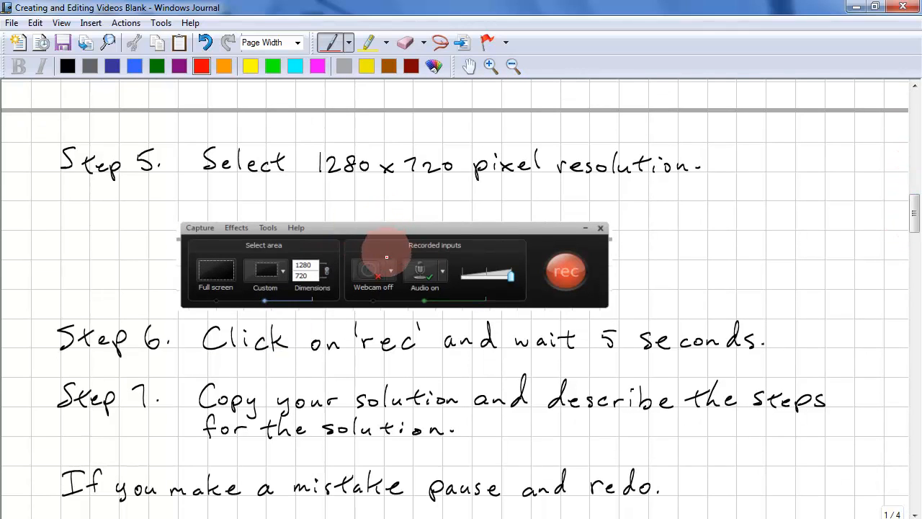
mouse_move(343, 190)
left_mouse_down()
mouse_move(295, 304)
mouse_move(320, 228)
left_mouse_up()
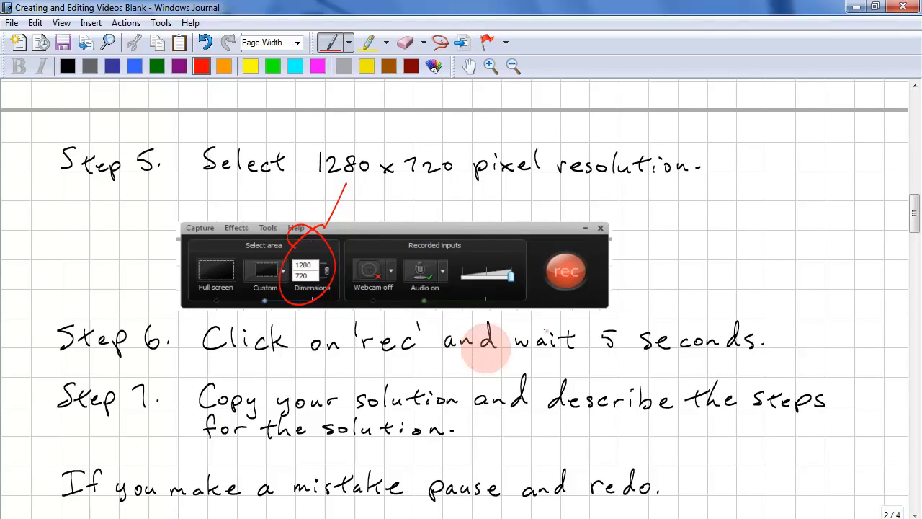
mouse_move(431, 333)
left_mouse_down()
mouse_move(550, 301)
mouse_move(588, 244)
mouse_move(586, 287)
mouse_move(566, 253)
mouse_move(592, 248)
left_mouse_up()
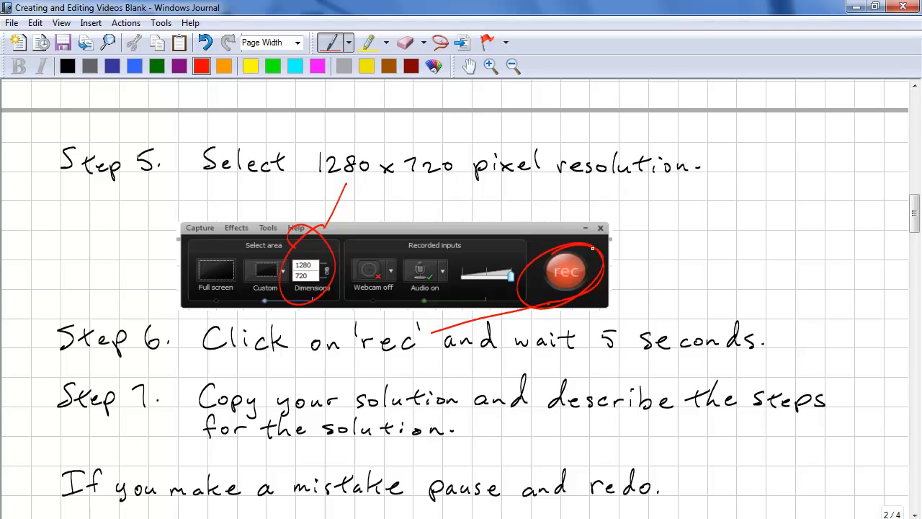
Step: Under Step 8, circle the recorder taskbar icon and the Stop button in red and link them to the words 'Recorder' and 'Stop'
left_click_drag(915, 217, 914, 233)
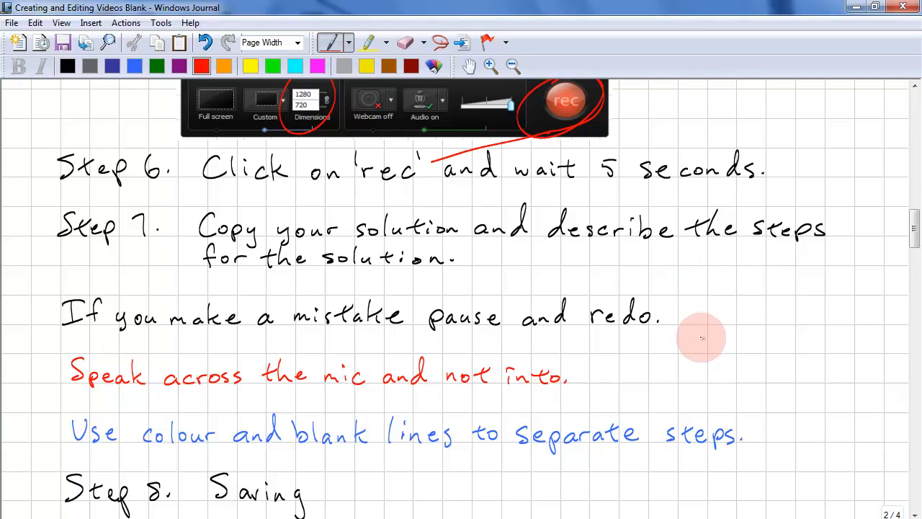
scroll(914, 236, "down", 3)
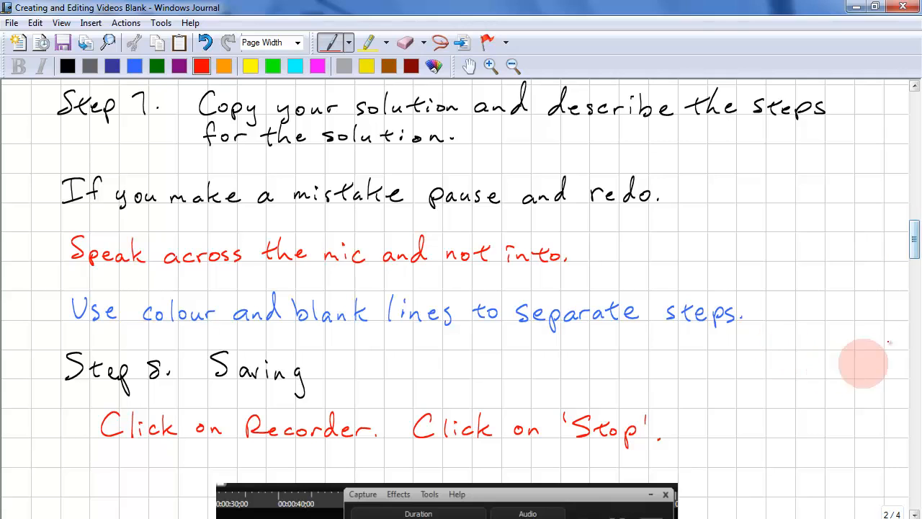
scroll(908, 241, "down", 2)
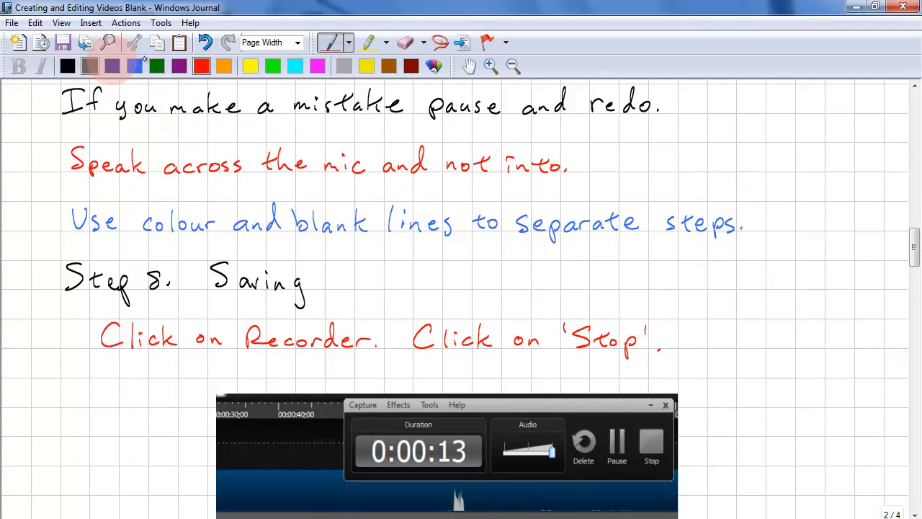
left_click(67, 65)
left_click(201, 66)
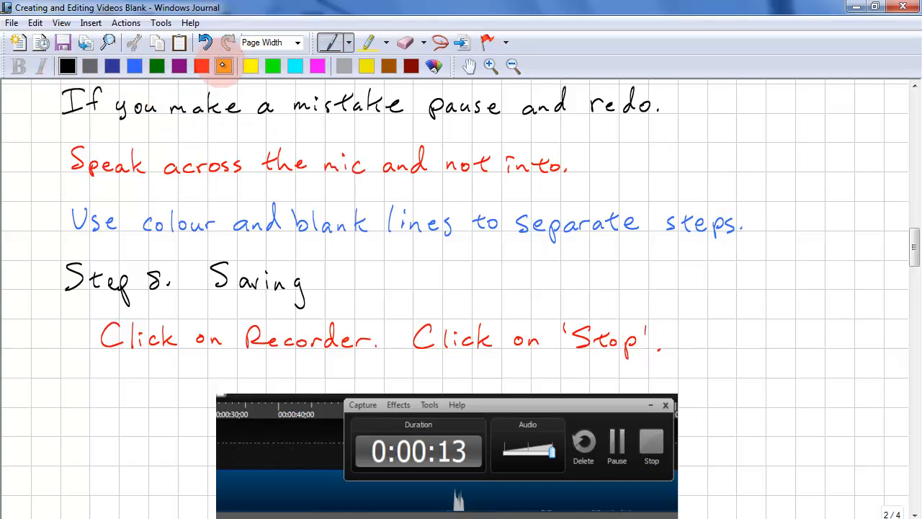
left_click_drag(913, 246, 913, 260)
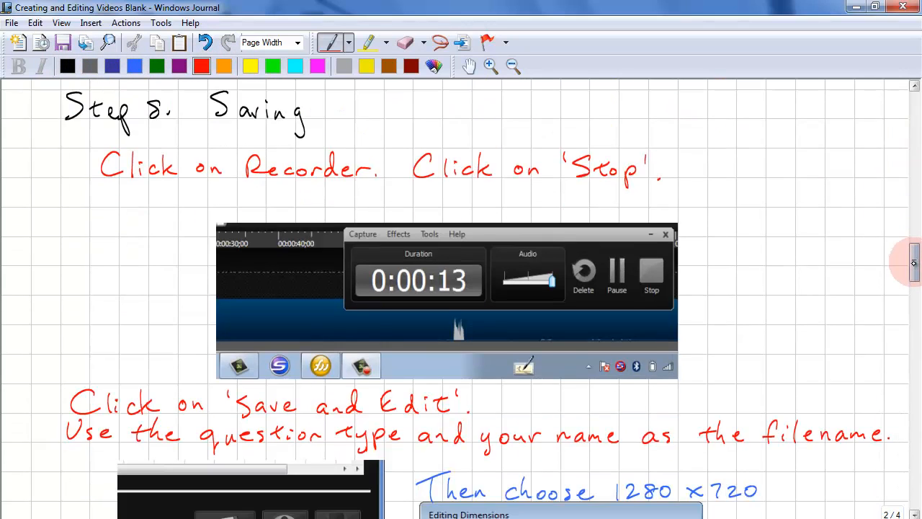
mouse_move(318, 188)
left_mouse_down()
mouse_move(322, 356)
mouse_move(370, 346)
mouse_move(360, 353)
left_mouse_up()
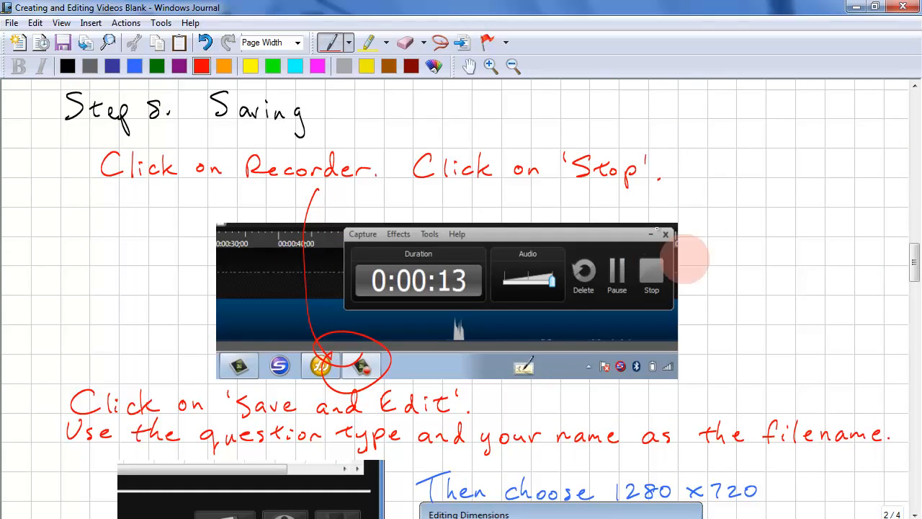
mouse_move(639, 186)
left_mouse_down()
mouse_move(652, 229)
mouse_move(627, 236)
left_mouse_up()
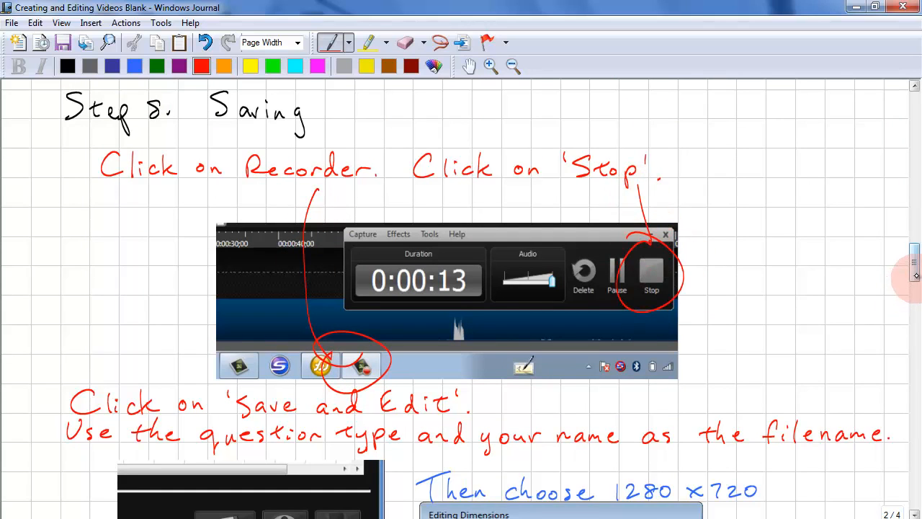
Step: Circle the Save and Edit button and the Dimensions list arrow in red, linking each to its instruction above
left_click_drag(912, 268, 912, 282)
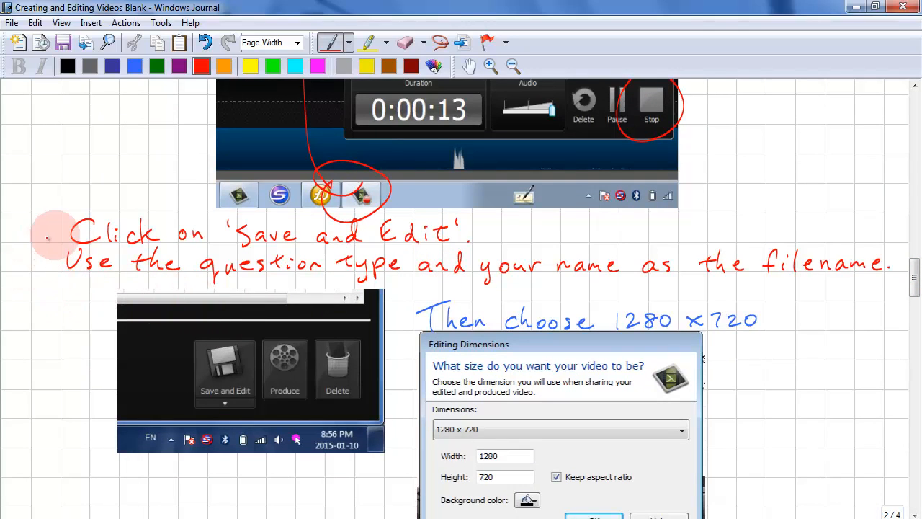
left_click_drag(54, 234, 173, 402)
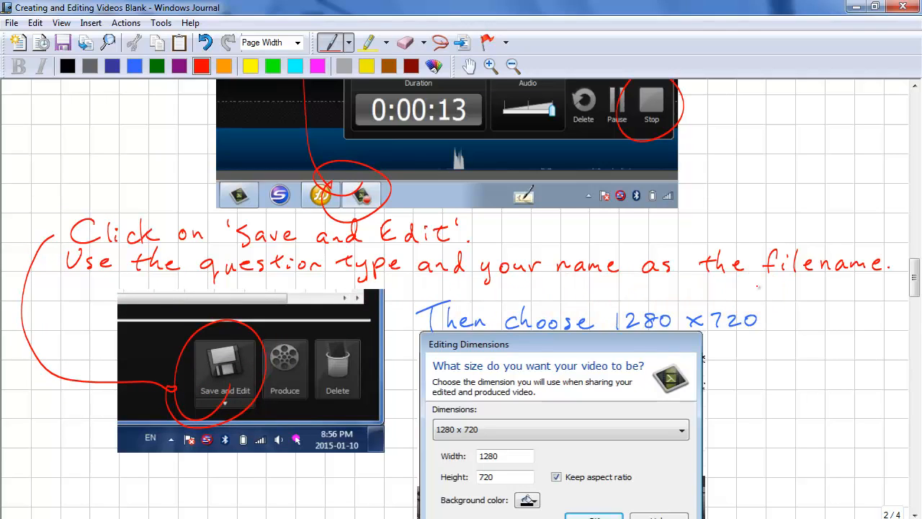
left_click(790, 292)
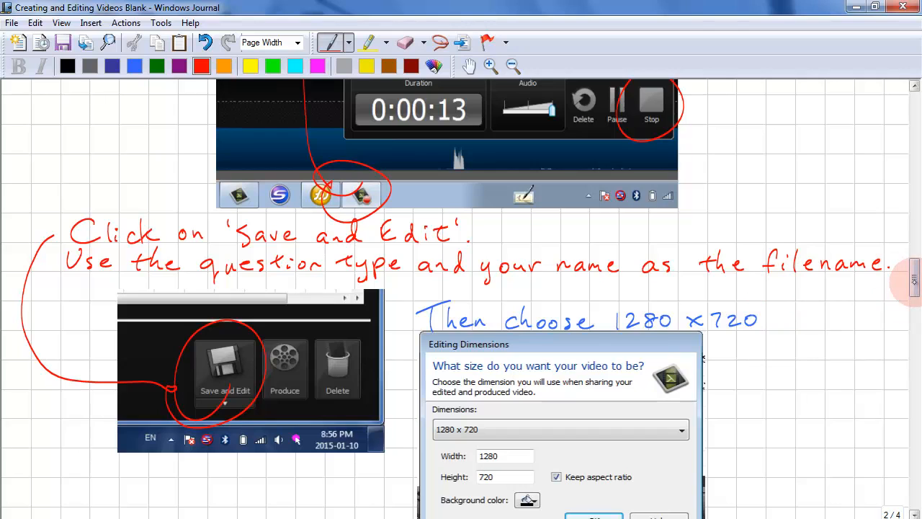
scroll(899, 285, "down", 3)
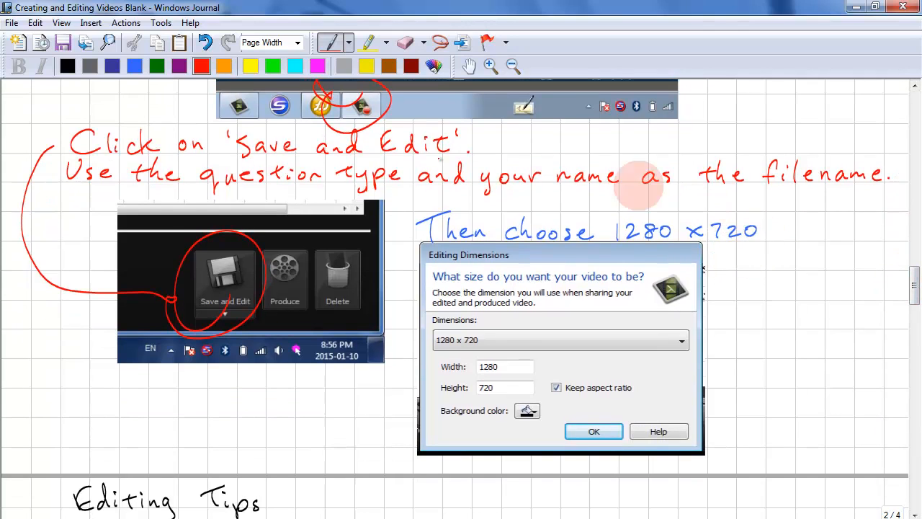
mouse_move(763, 231)
left_mouse_down()
mouse_move(720, 342)
mouse_move(672, 337)
mouse_move(679, 322)
left_mouse_up()
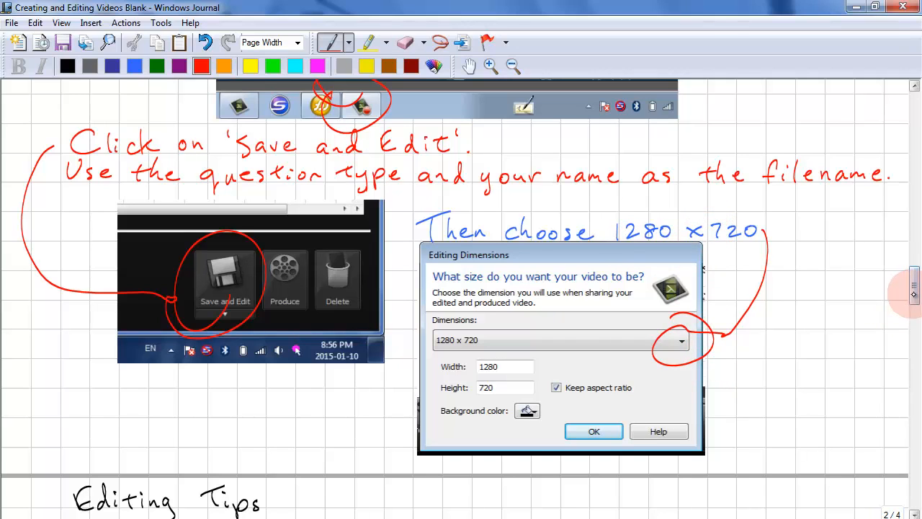
Step: Under Editing Tips, circle the volume leveling and noise removal checkboxes and the Audio tab in red, linking them to the normalizing tip
left_click_drag(912, 288, 904, 323)
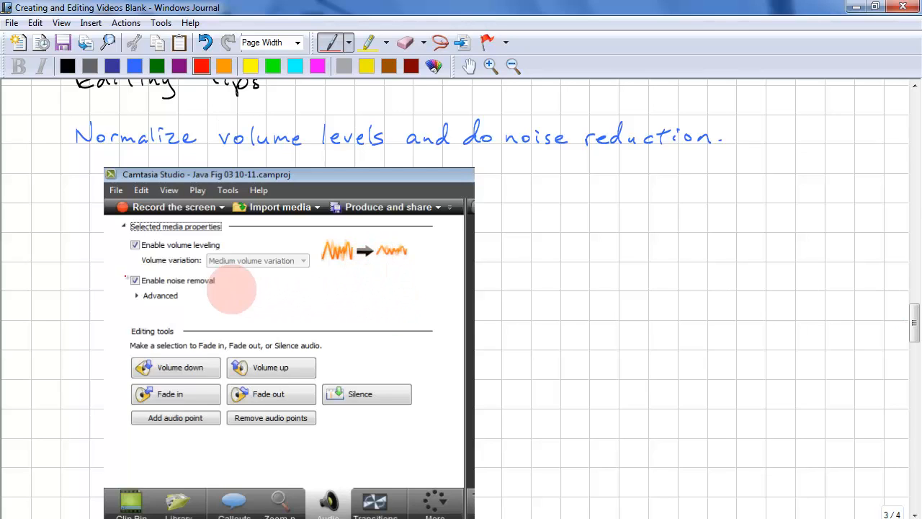
mouse_move(66, 144)
left_mouse_down()
mouse_move(90, 241)
mouse_move(133, 238)
mouse_move(118, 261)
left_mouse_up()
mouse_move(55, 180)
left_mouse_down()
mouse_move(124, 293)
mouse_move(133, 285)
mouse_move(123, 306)
left_mouse_up()
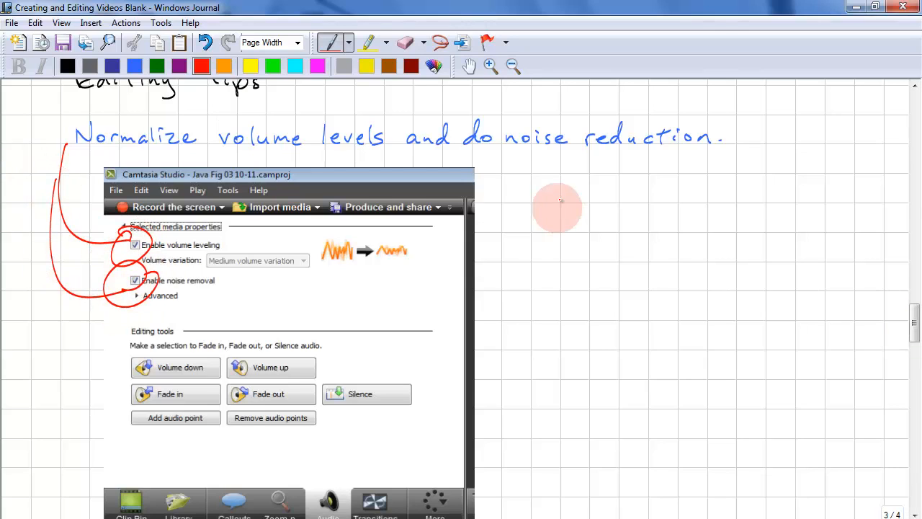
mouse_move(547, 156)
left_mouse_down()
mouse_move(354, 453)
mouse_move(308, 474)
left_mouse_up()
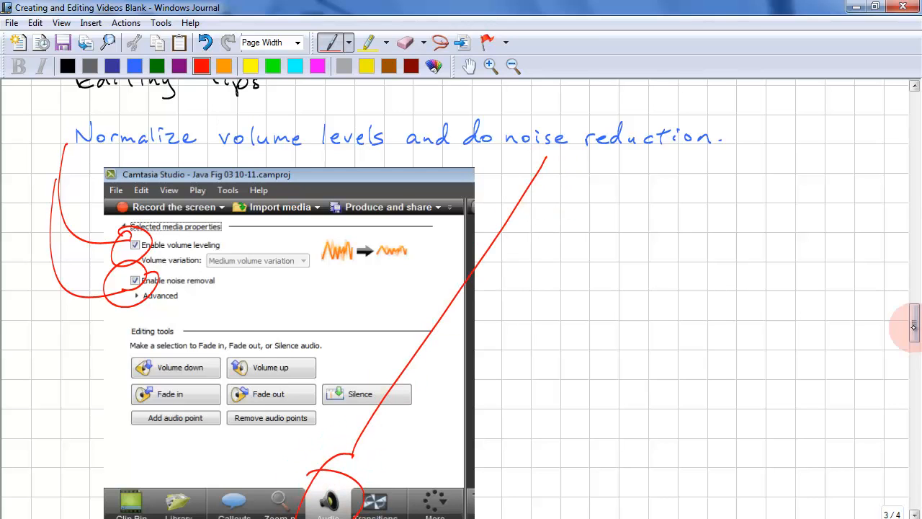
Step: Circle the timeline zoom slider in red and link it to the tip about using zoom to see speech breaks
left_click_drag(913, 321, 914, 357)
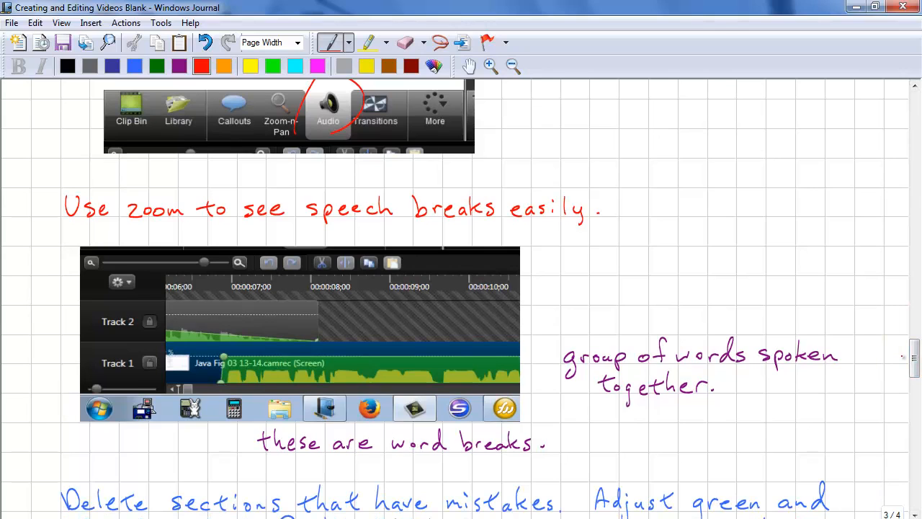
mouse_move(240, 229)
left_mouse_down()
mouse_move(208, 244)
mouse_move(141, 266)
mouse_move(216, 245)
left_mouse_up()
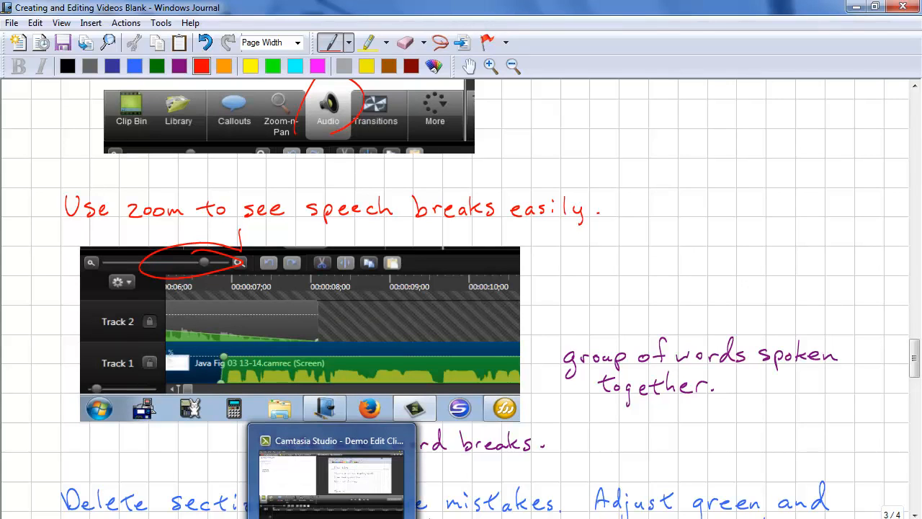
Step: Switch to the Demo Edit Clip project in Camtasia Studio and enable volume leveling and noise removal for the Track 1 clip
left_click(332, 517)
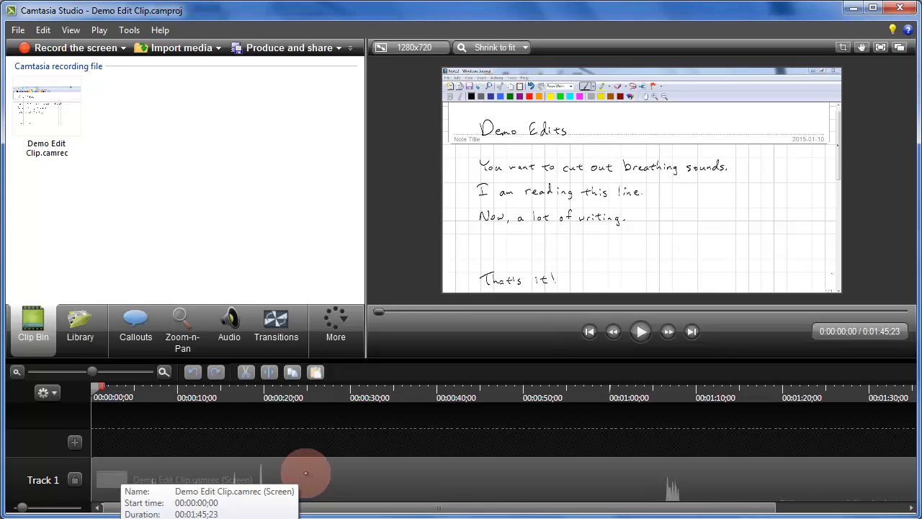
left_click(305, 470)
left_click(229, 320)
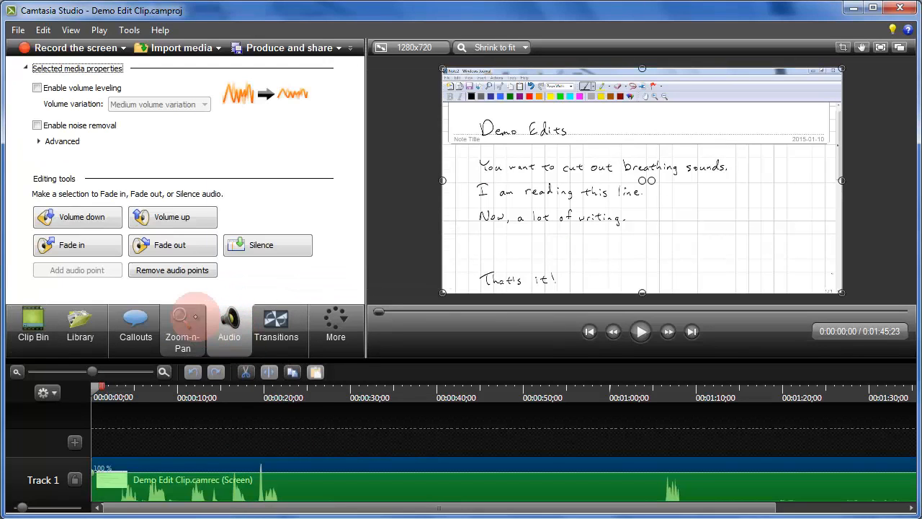
left_click(37, 87)
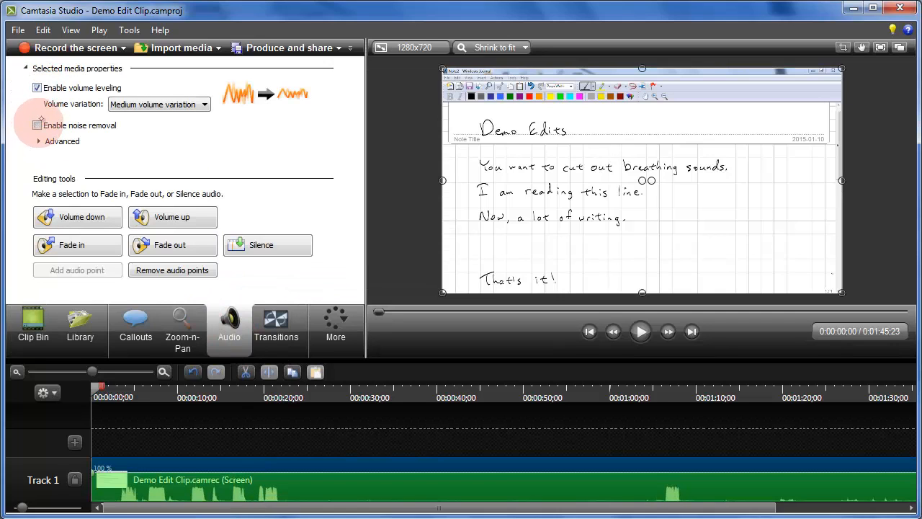
left_click(37, 125)
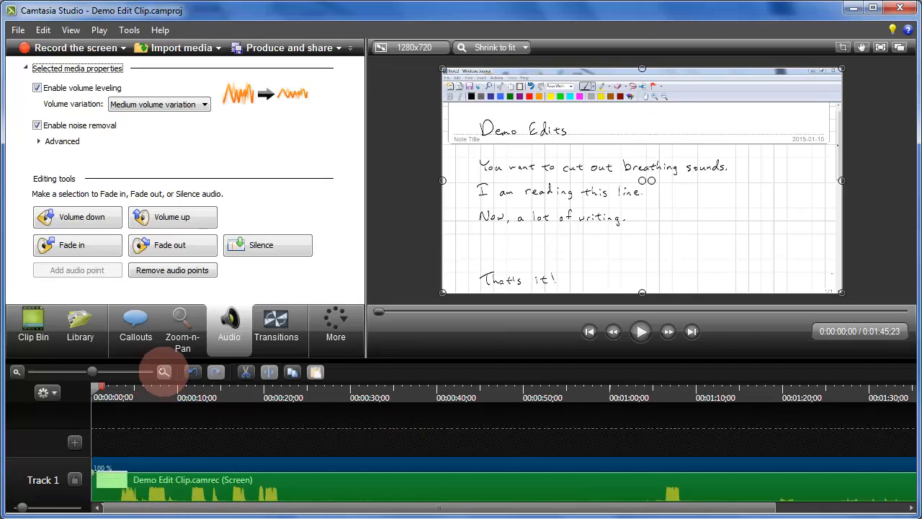
left_click(163, 371)
left_click(163, 371)
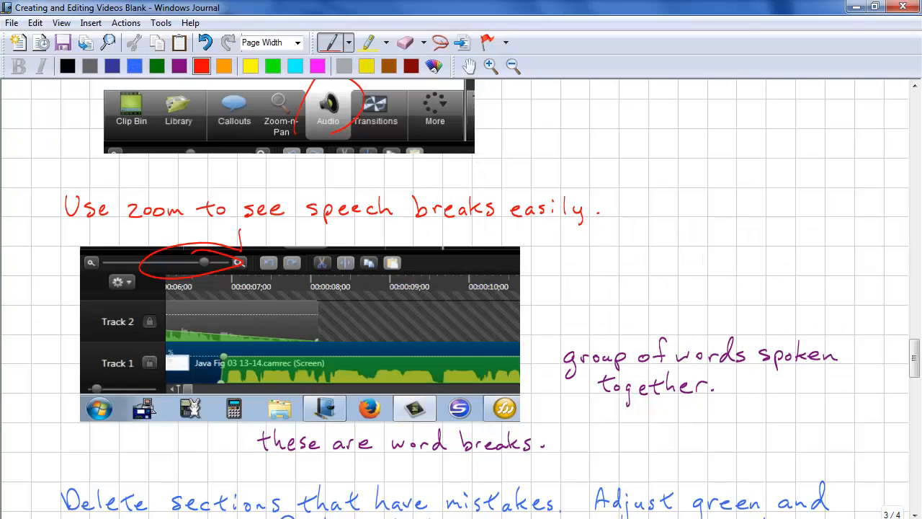
Step: In purple, mark the word breaks on the Track 1 waveform and circle a speech burst, linking it to the "group of words spoken together" note
left_click(179, 66)
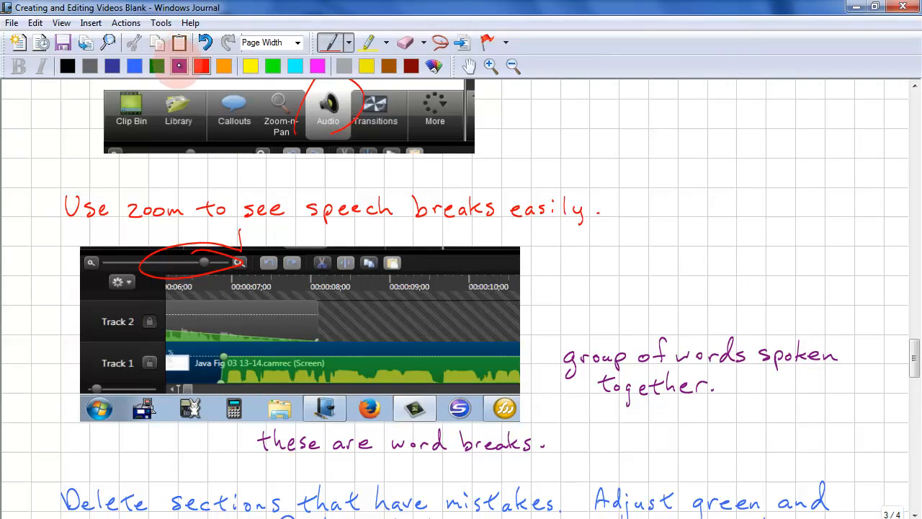
mouse_move(245, 366)
left_mouse_down()
mouse_move(244, 391)
mouse_move(259, 397)
left_mouse_up()
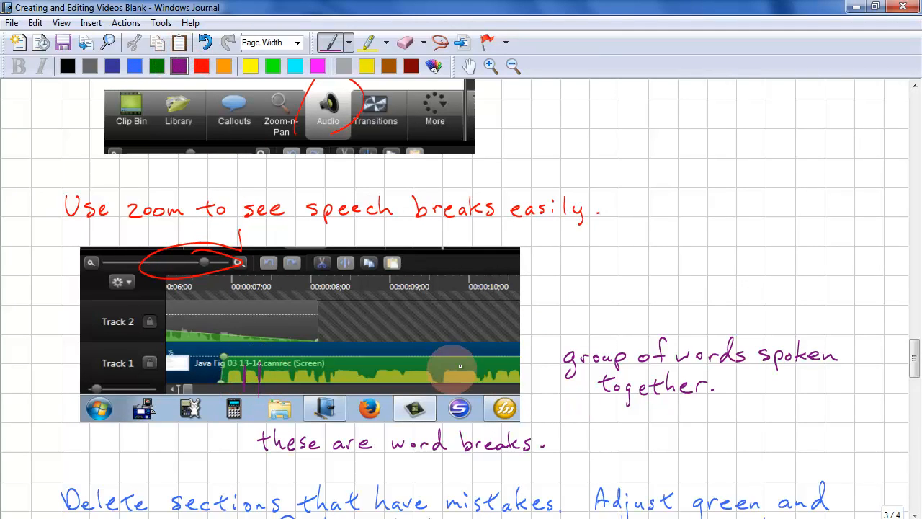
mouse_move(474, 365)
left_mouse_down()
mouse_move(449, 362)
mouse_move(441, 384)
mouse_move(477, 384)
mouse_move(462, 364)
mouse_move(568, 347)
left_mouse_up()
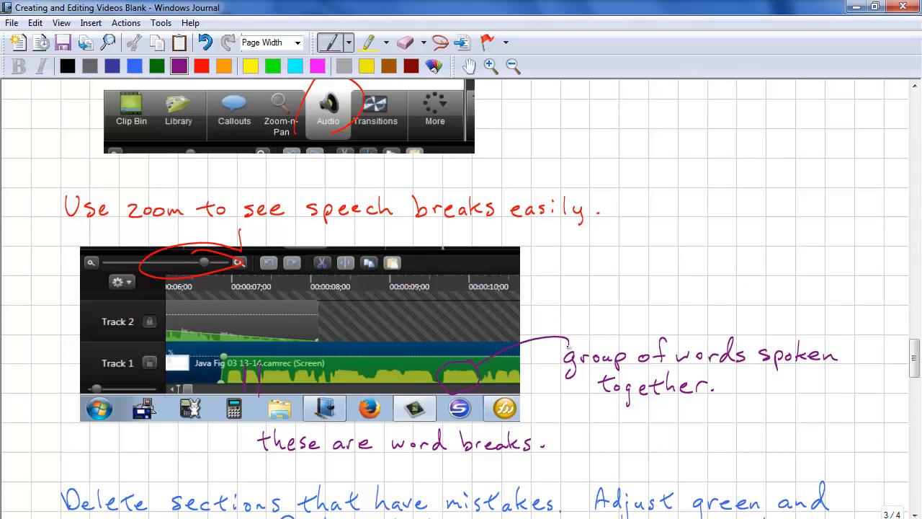
Step: Switch to the Demo Edit Clip project in Camtasia Studio and cut the opening section from the start to 0:00:03;09
scroll(906, 355, "down", 3)
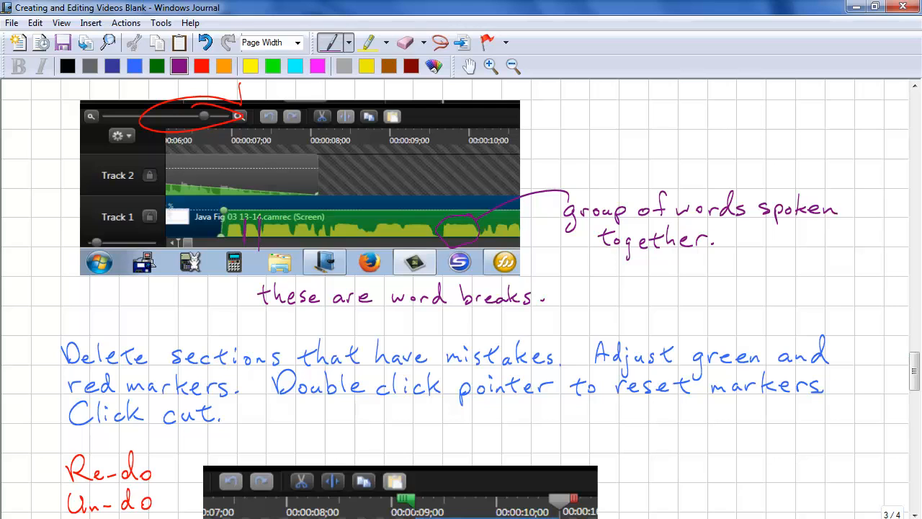
mouse_move(331, 518)
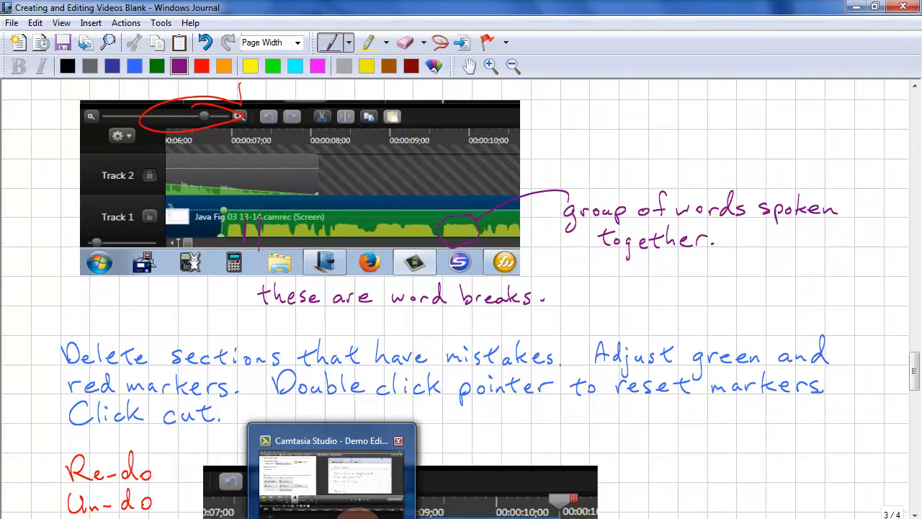
left_click(346, 513)
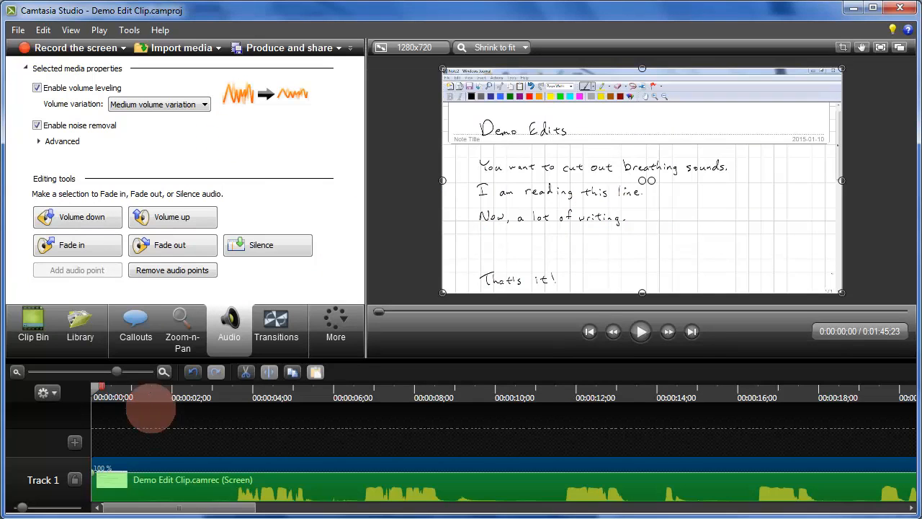
left_click_drag(103, 387, 235, 386)
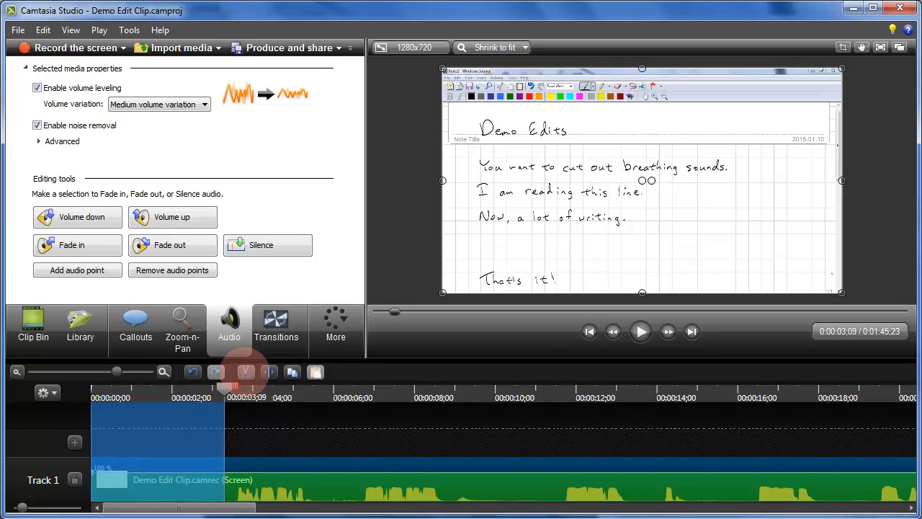
left_click(245, 371)
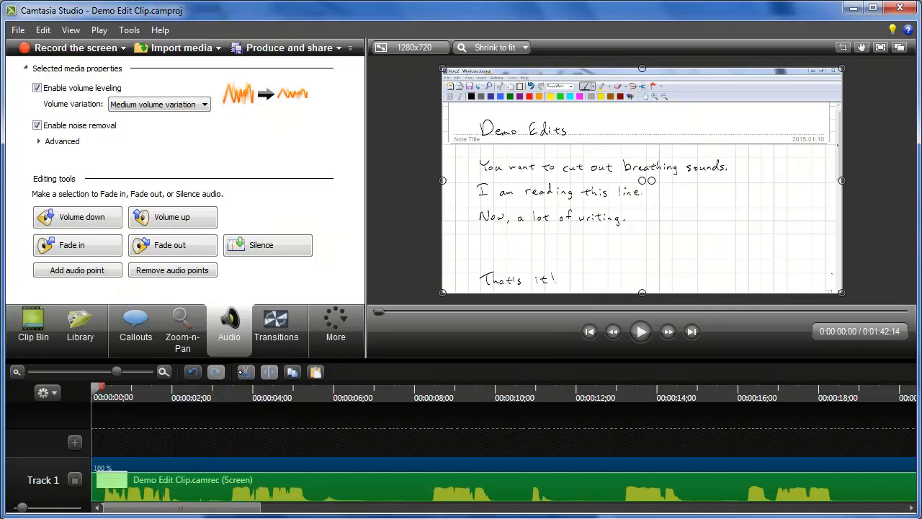
Step: Play to find the breathing sound, silence the audio from about 5.5 s to 0:00:08;08, and reset the selection markers
left_click(641, 332)
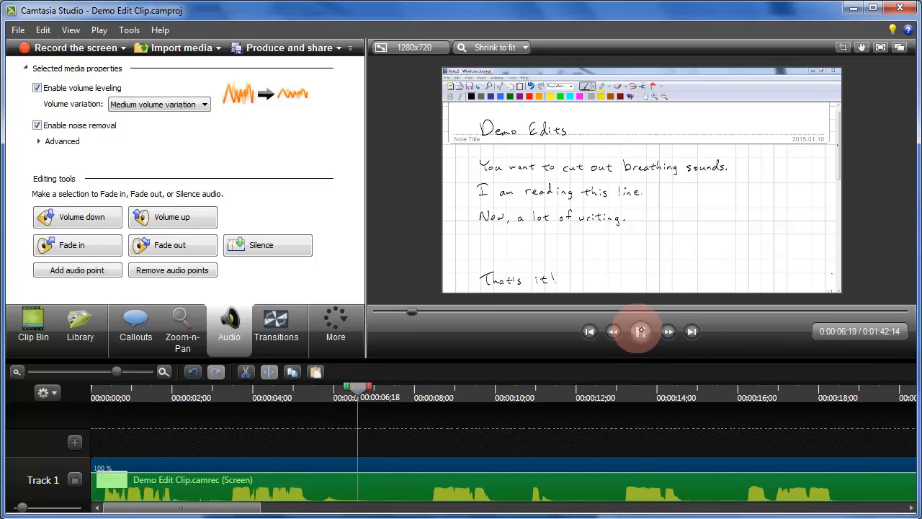
left_click(639, 331)
left_click_drag(412, 387, 453, 397)
left_click(282, 245)
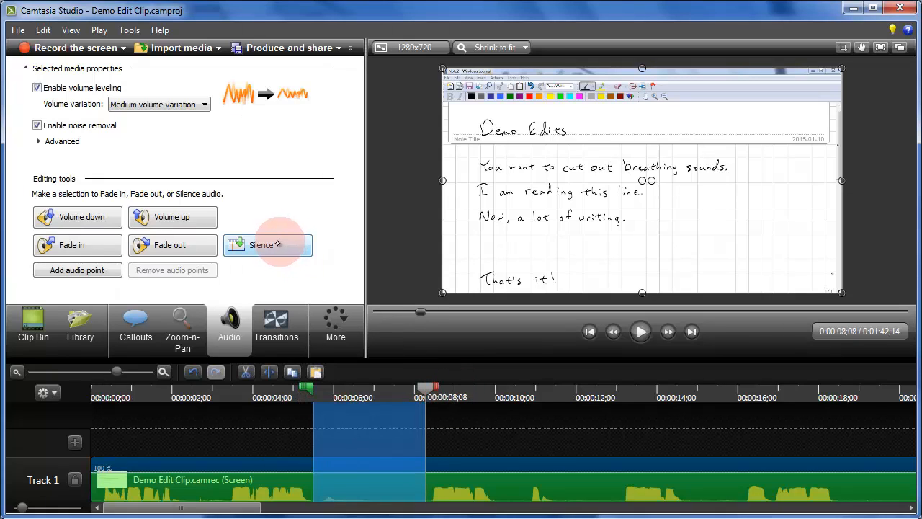
left_click(277, 244)
left_click(427, 385)
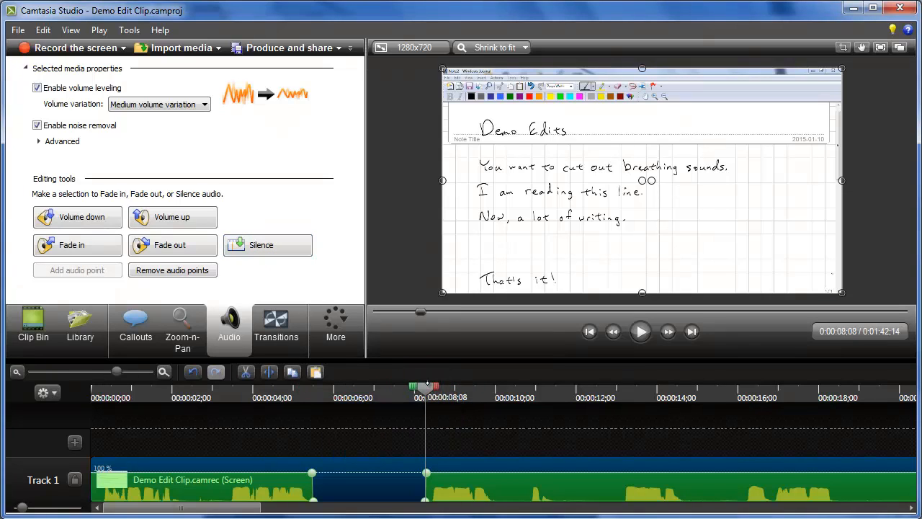
Step: Play on to find the misspoken section and cut the timeline from 0:00:08;10 to 0:00:13;03
left_click(640, 332)
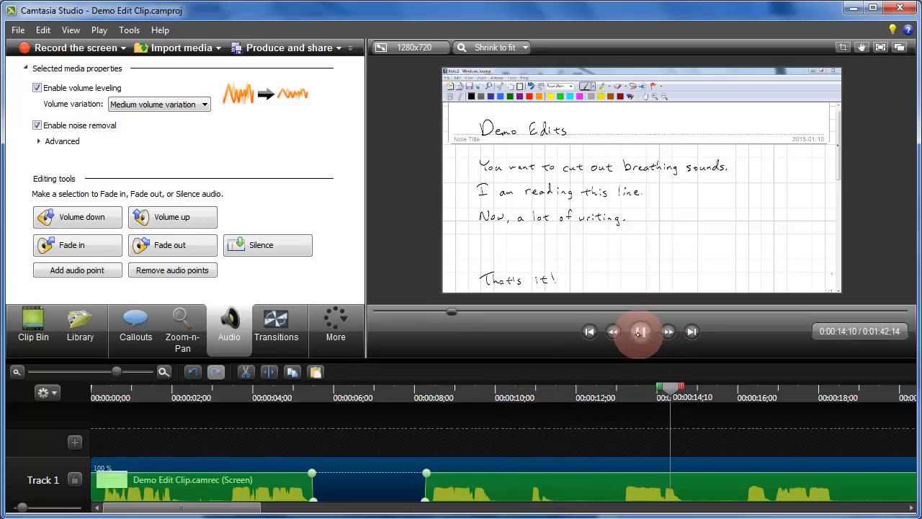
left_click(640, 332)
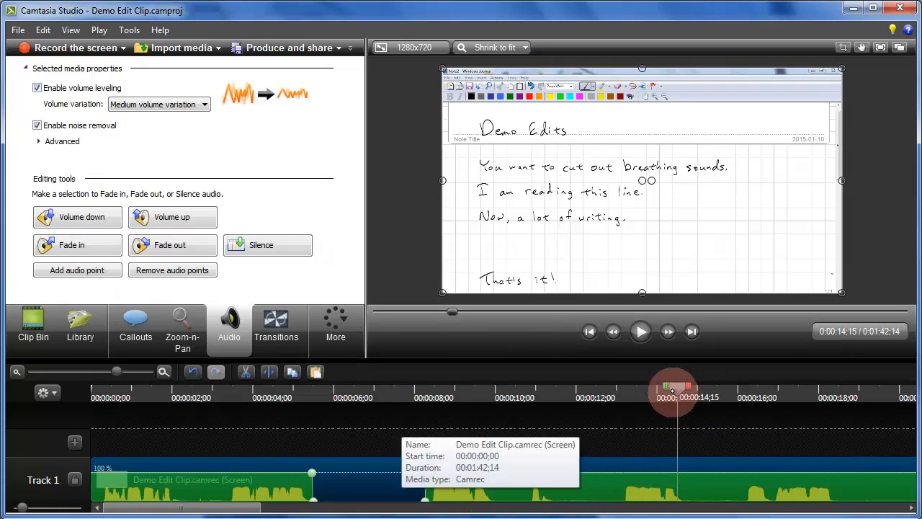
left_click_drag(678, 389, 628, 387)
left_click(245, 371)
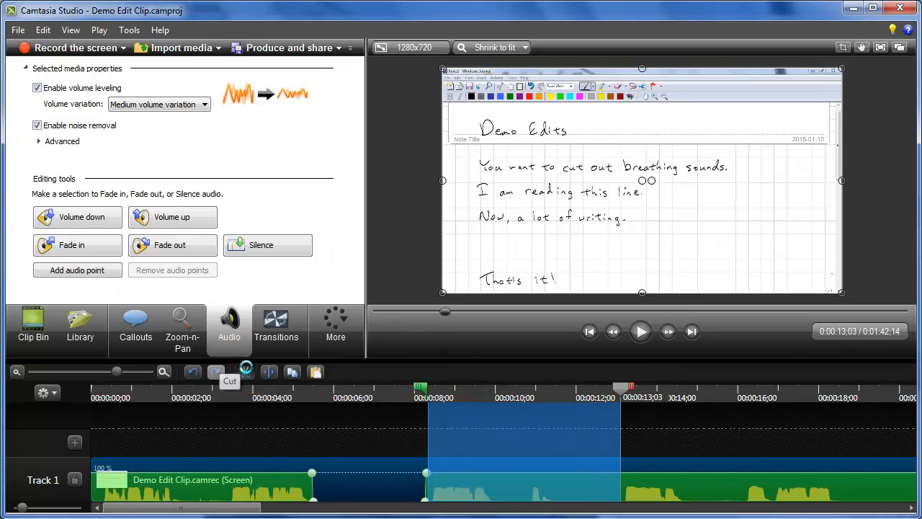
Step: Undo and redo the section cut, and play back the audio across the join
left_click(192, 372)
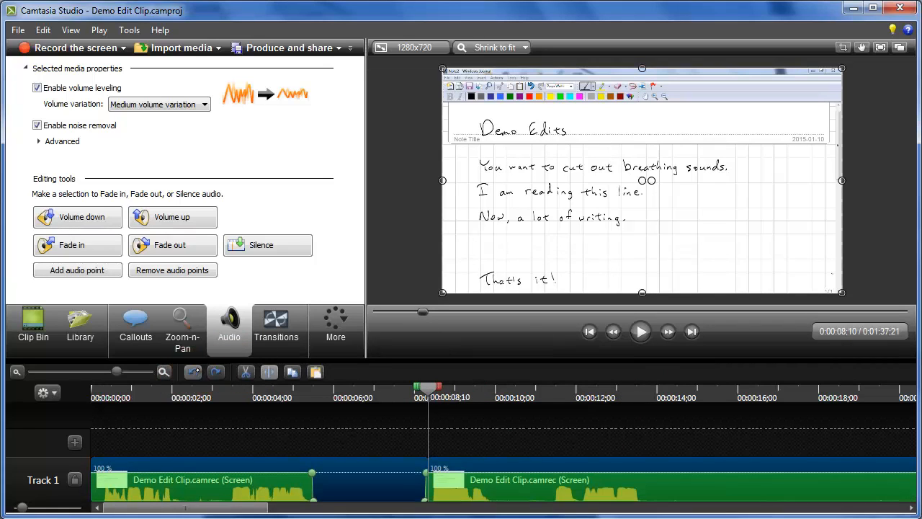
left_click(194, 371)
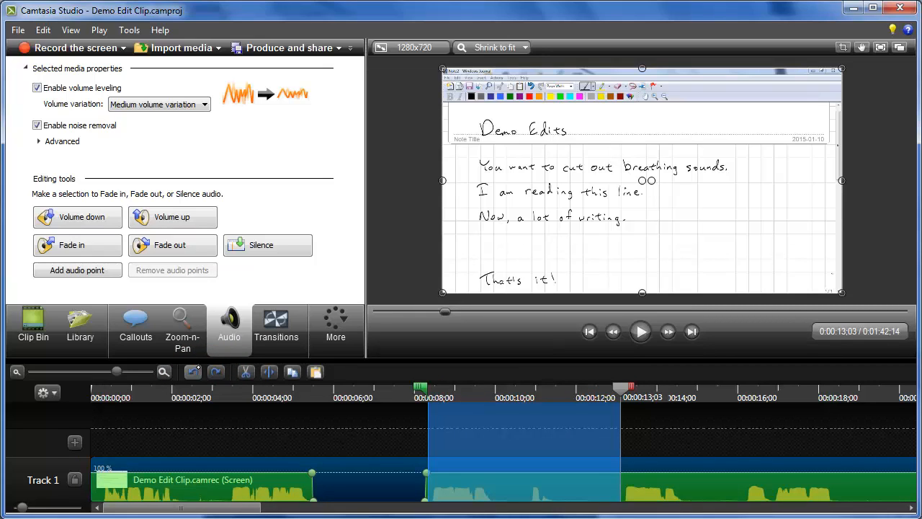
left_click(217, 372)
left_click(216, 371)
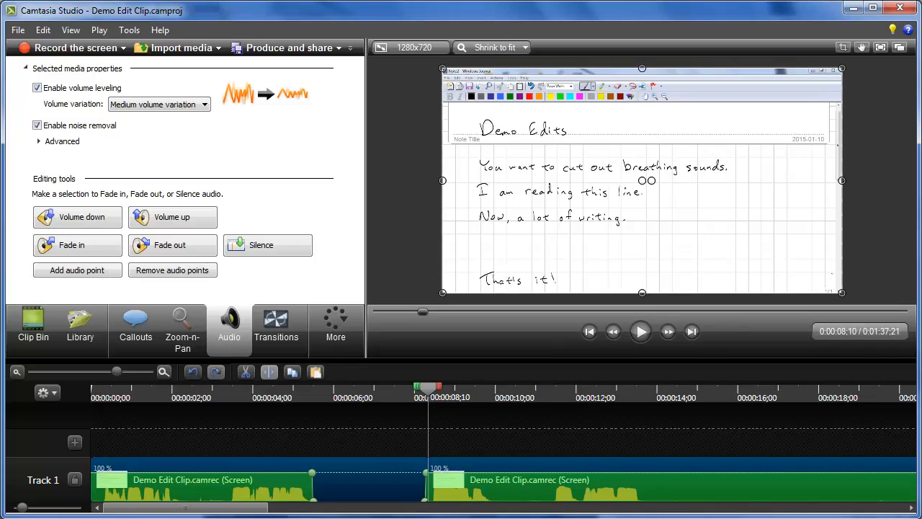
left_click(641, 331)
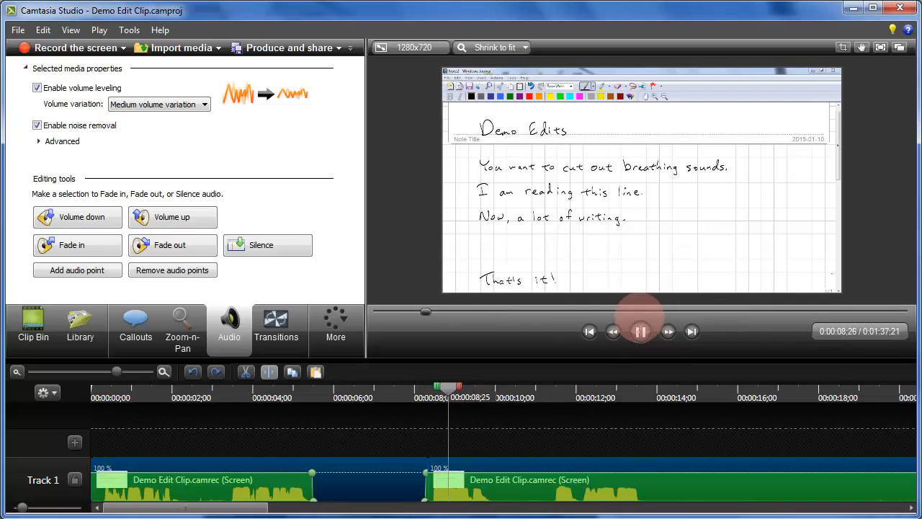
left_click(641, 331)
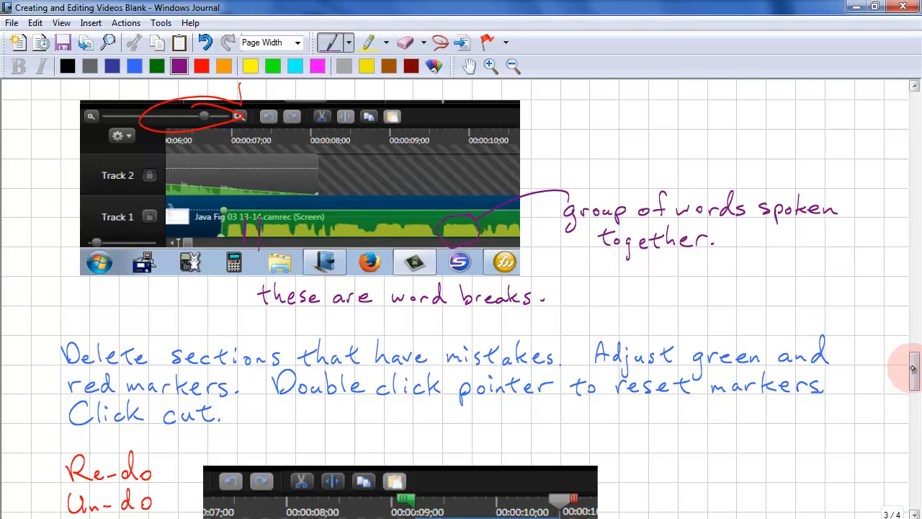
Step: Return to the Journal notes and circle the green and red markers in purple, linking both to the tip about adjusting them
left_click_drag(912, 368, 913, 387)
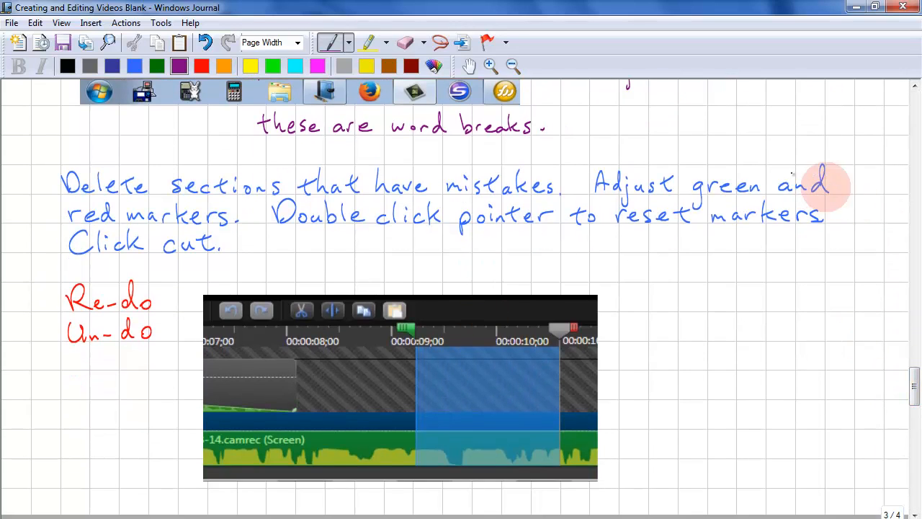
mouse_move(832, 180)
left_mouse_down()
mouse_move(741, 291)
mouse_move(431, 319)
mouse_move(423, 334)
mouse_move(455, 312)
mouse_move(425, 324)
left_mouse_up()
mouse_move(719, 284)
left_mouse_down()
mouse_move(646, 311)
mouse_move(601, 317)
left_mouse_up()
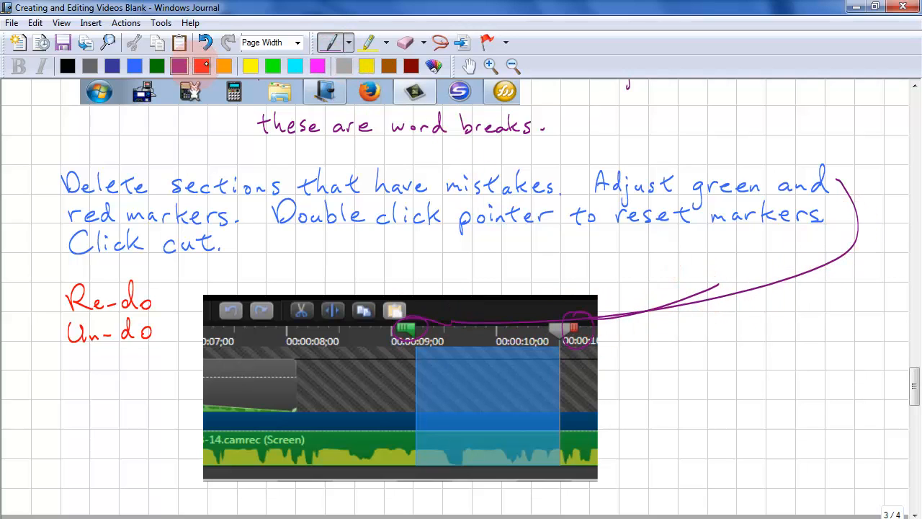
Step: In red, link the pointer, Click cut, Re-do and Un-do notes to their timeline controls, circling the pointer and the scissors
left_click(202, 66)
left_click_drag(553, 231, 550, 314)
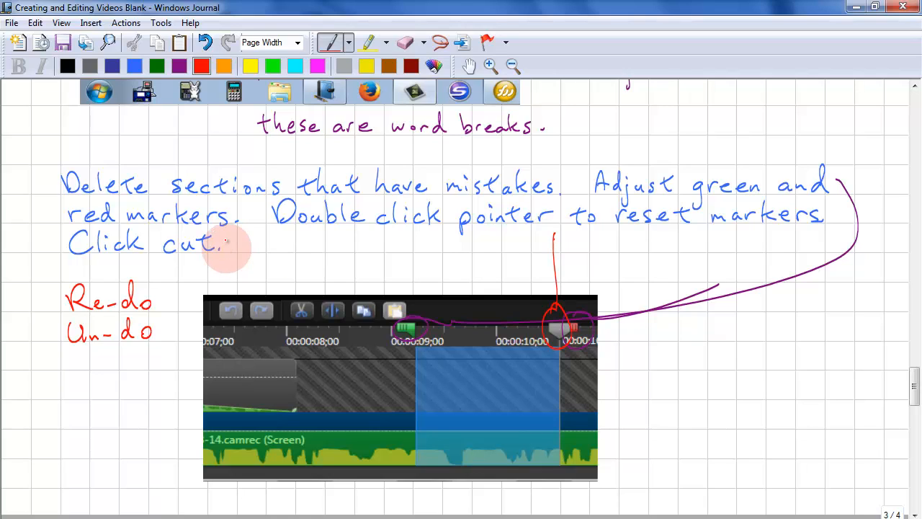
mouse_move(226, 236)
left_mouse_down()
mouse_move(271, 256)
mouse_move(292, 286)
left_mouse_up()
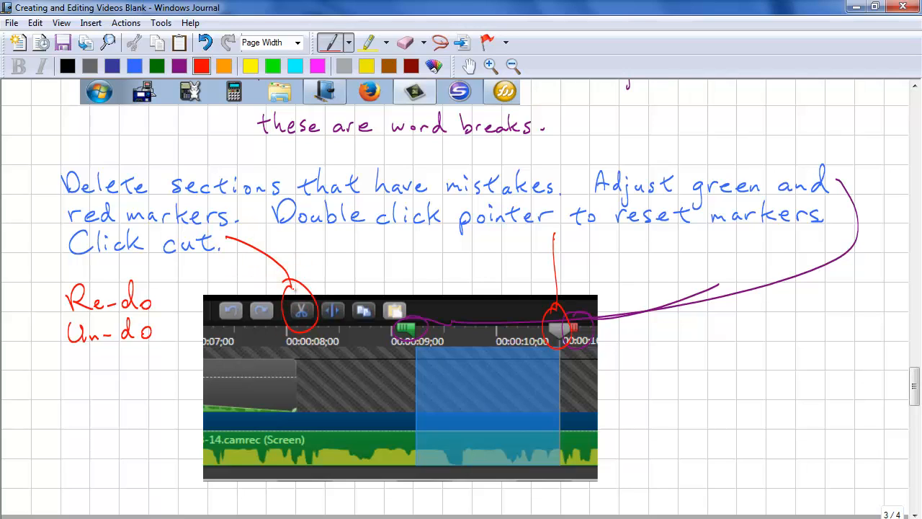
mouse_move(158, 298)
left_mouse_down()
mouse_move(195, 274)
mouse_move(254, 303)
left_mouse_up()
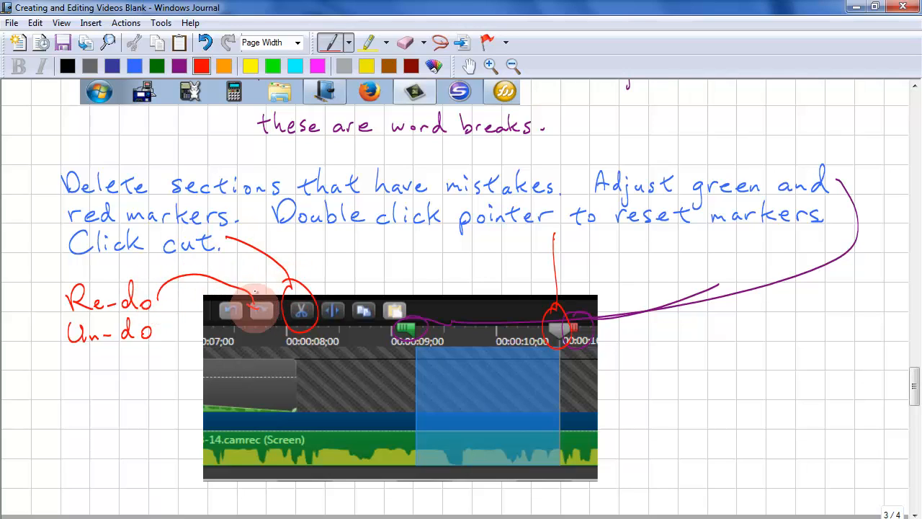
left_click_drag(156, 337, 215, 307)
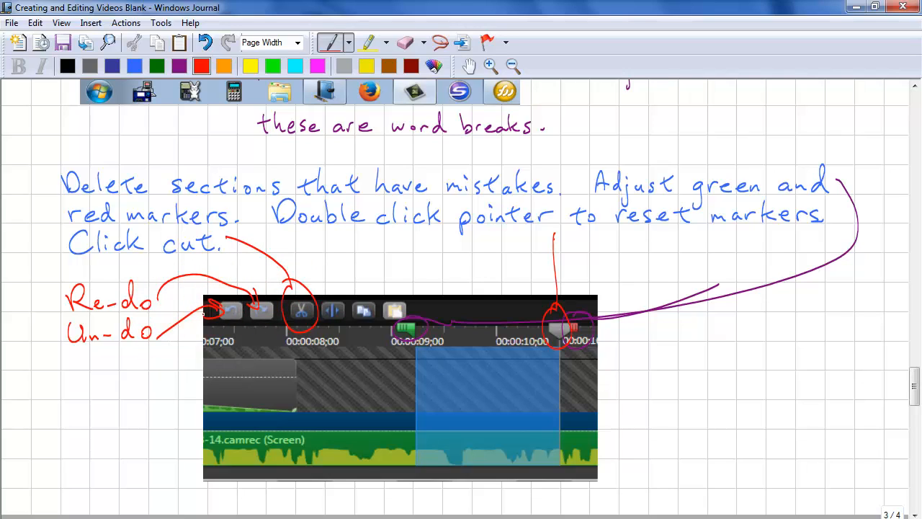
Step: Review the silence and speed-up notes, switch to Camtasia Studio, and split the Track 1 clip at 0:00:13;22 after the speech ends
left_click_drag(915, 387, 912, 426)
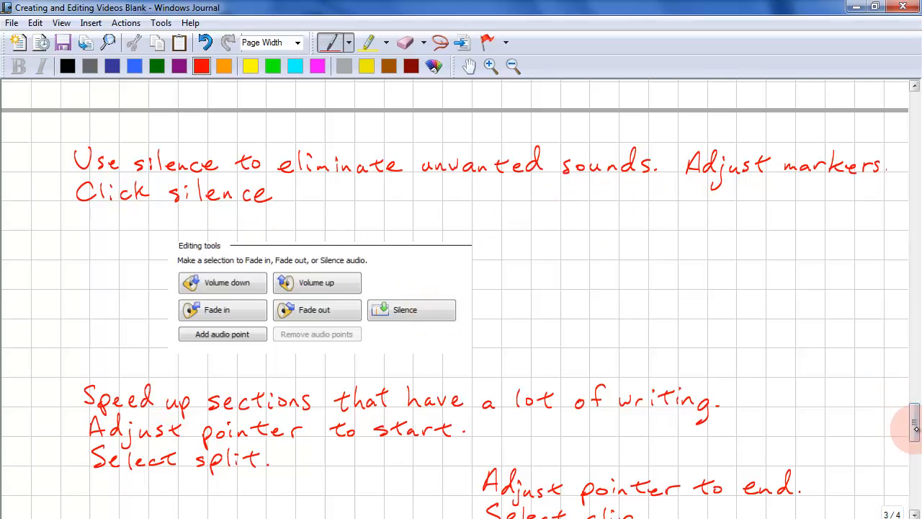
left_click_drag(916, 433, 912, 443)
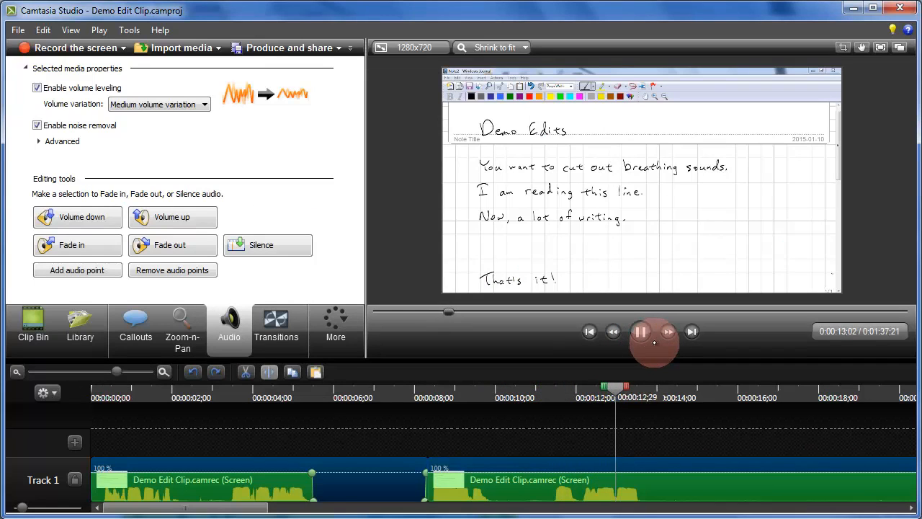
left_click(641, 332)
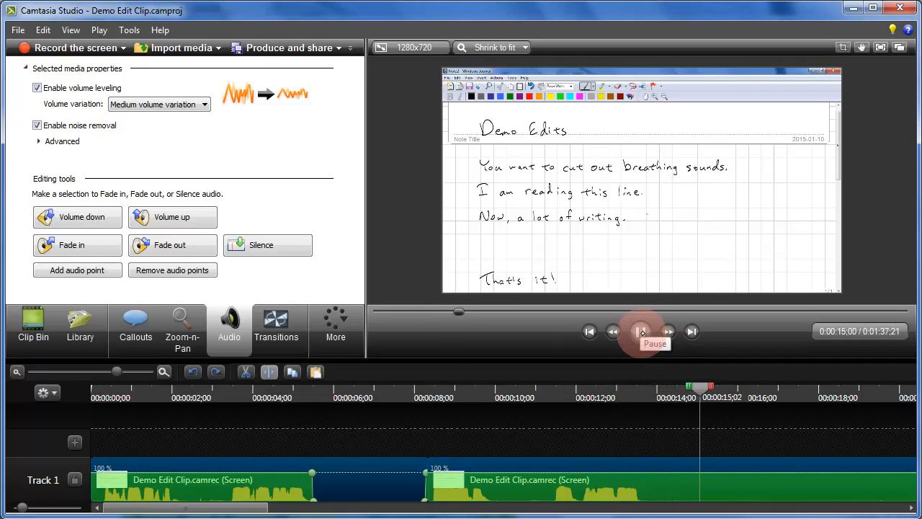
left_click_drag(705, 387, 658, 405)
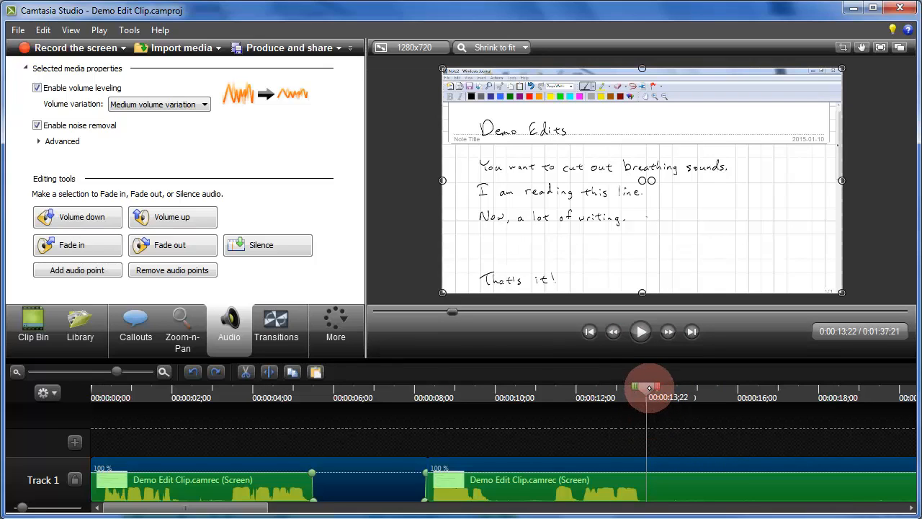
left_click(269, 371)
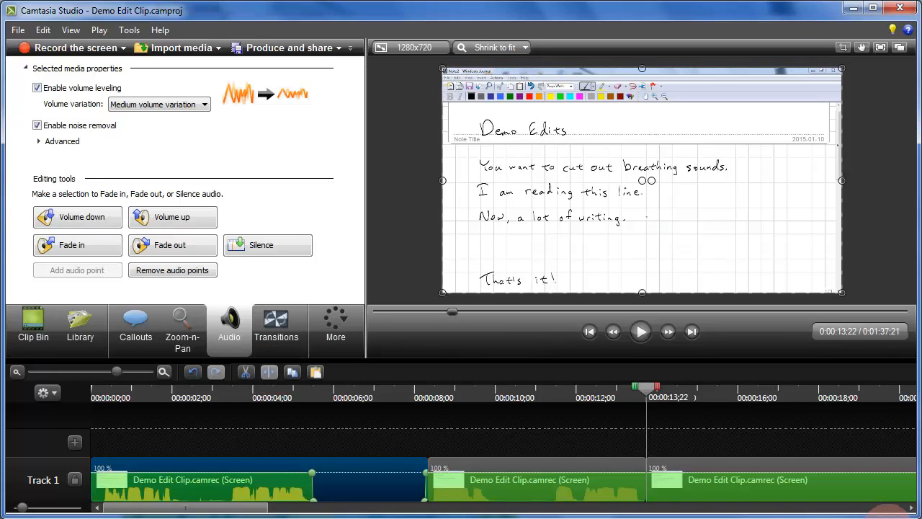
Step: Play the audio near 0:00:58 to locate where speech resumes, and split the Track 1 clip at 0:00:58;08
left_click_drag(910, 508, 908, 508)
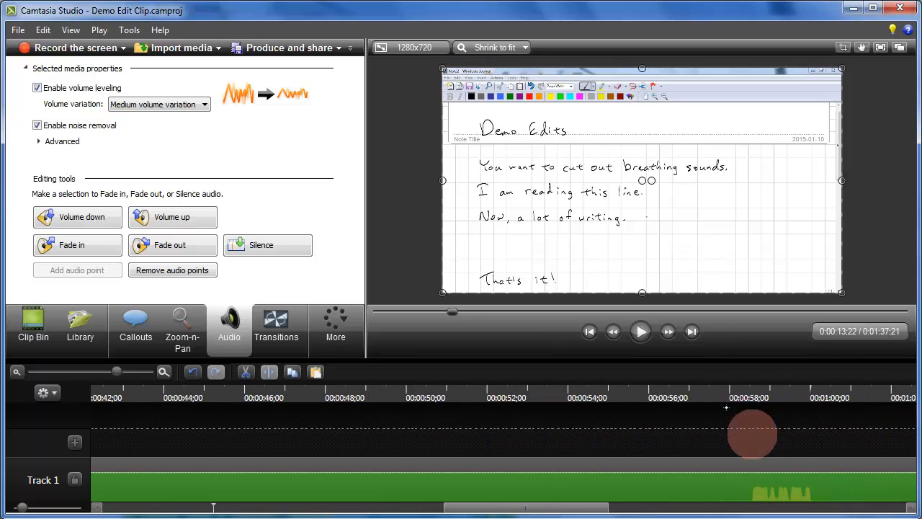
left_click(743, 393)
left_click(641, 331)
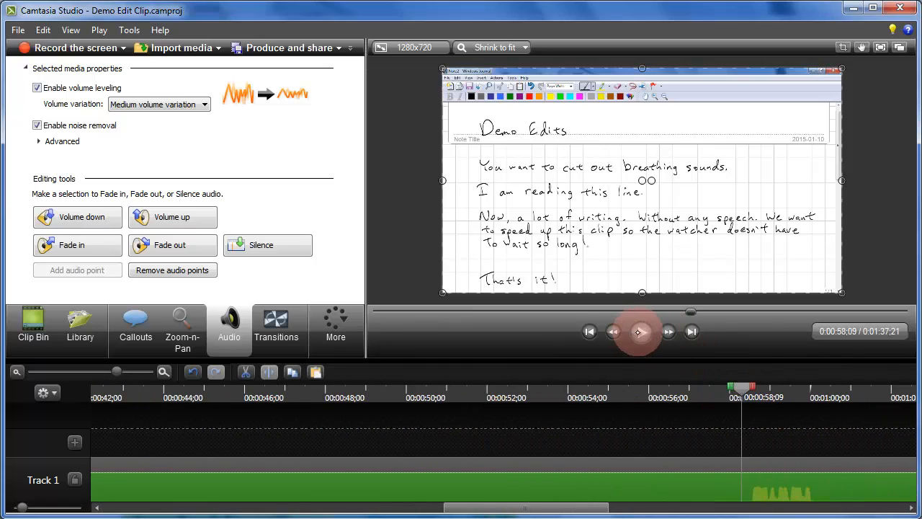
left_click(641, 331)
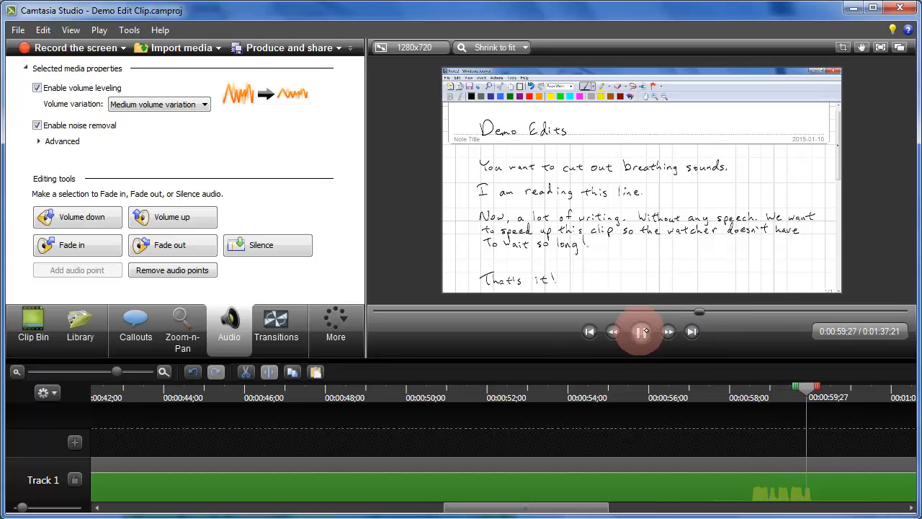
left_click(810, 389)
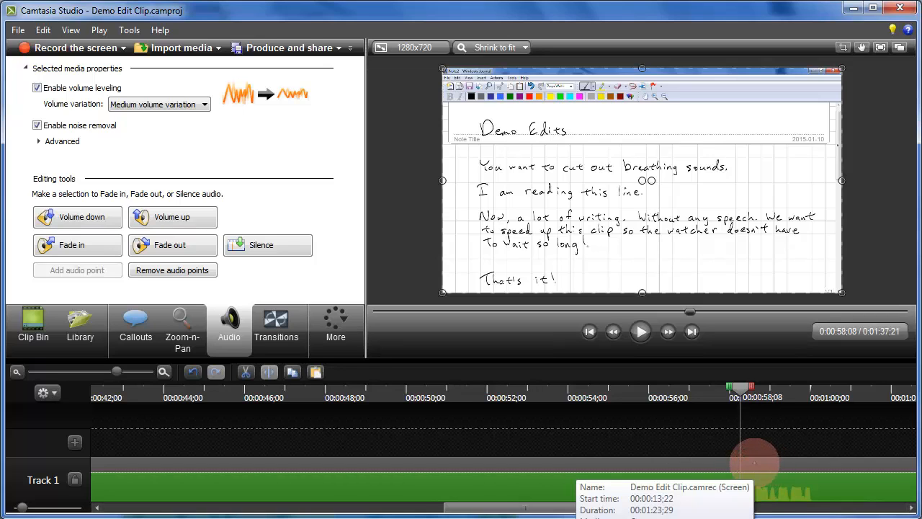
left_click(757, 458)
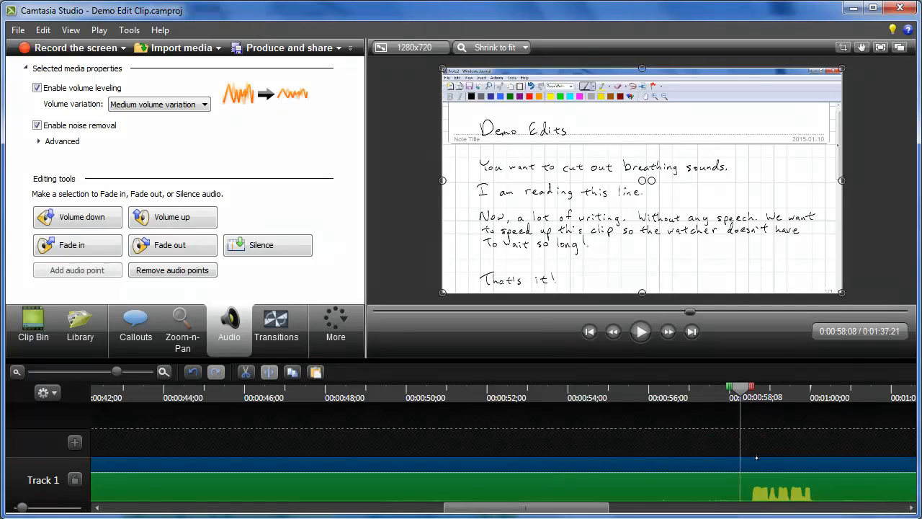
left_click(249, 420)
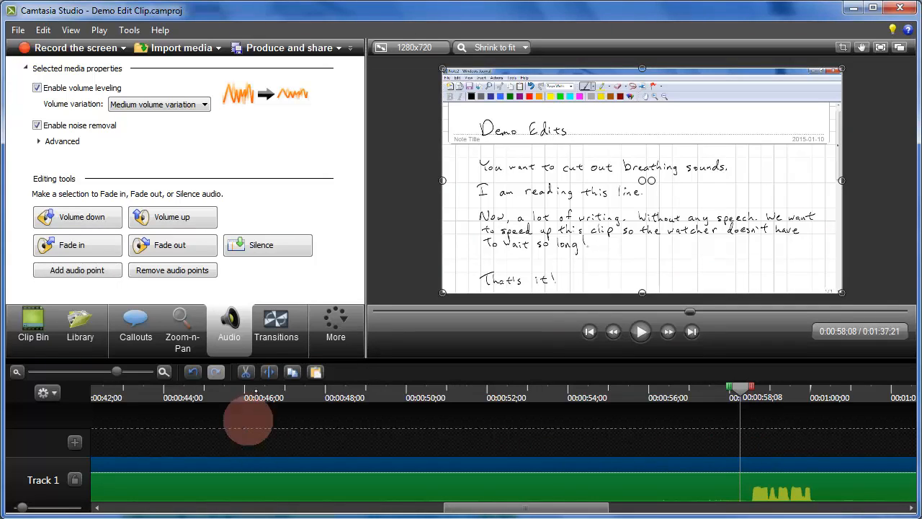
left_click(268, 372)
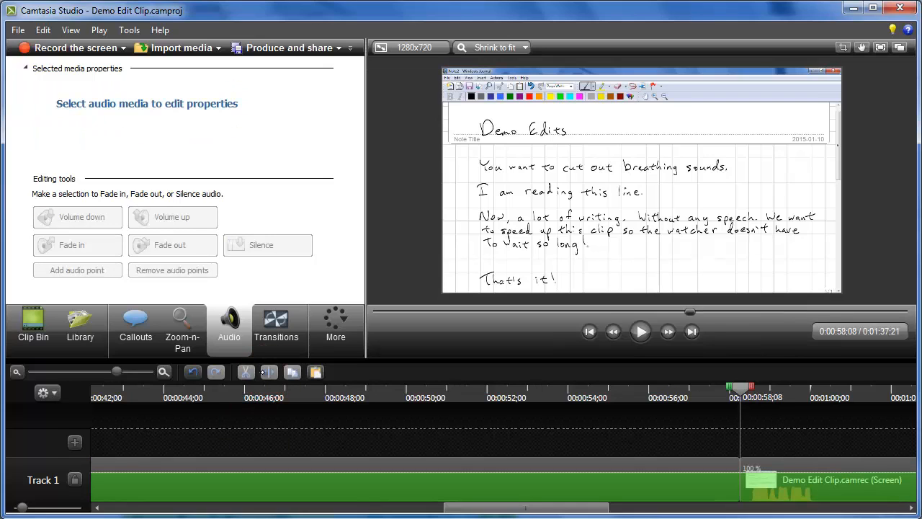
Step: Silence the audio of the middle Track 1 clip containing the writing without speech
left_click(472, 464)
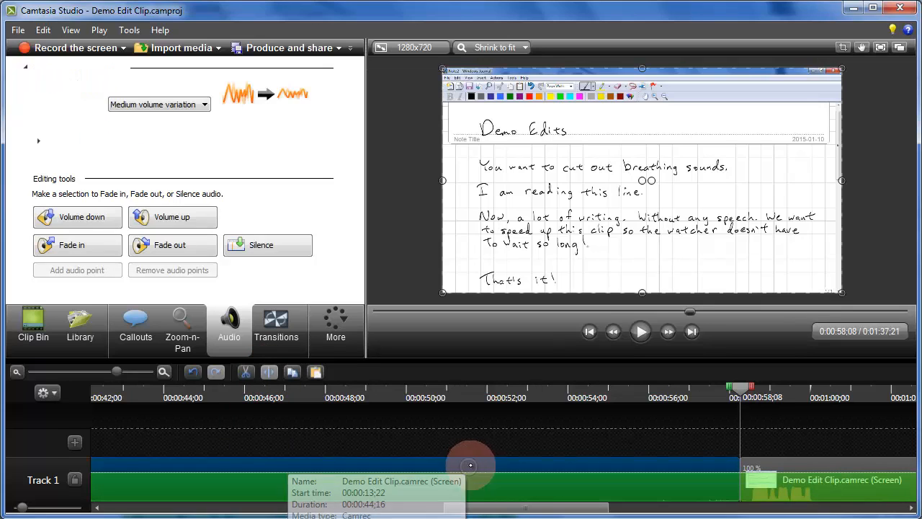
left_click(291, 240)
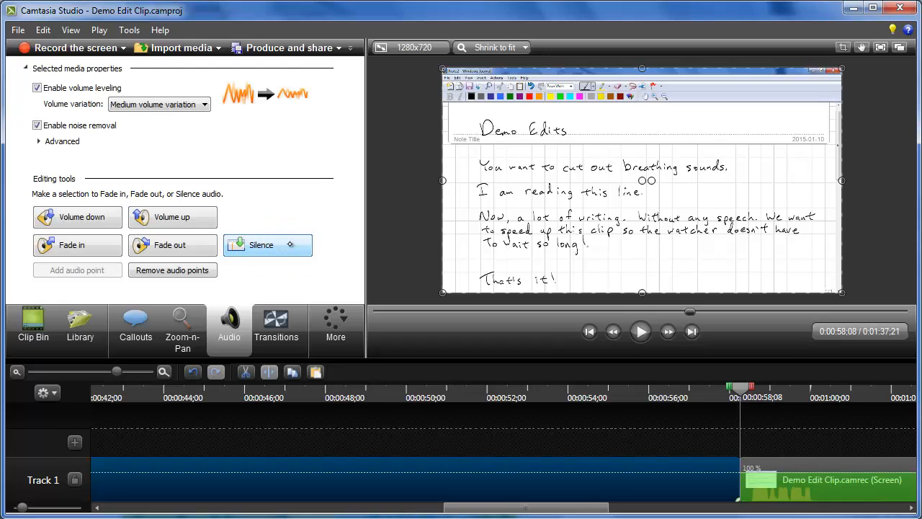
left_click(290, 245)
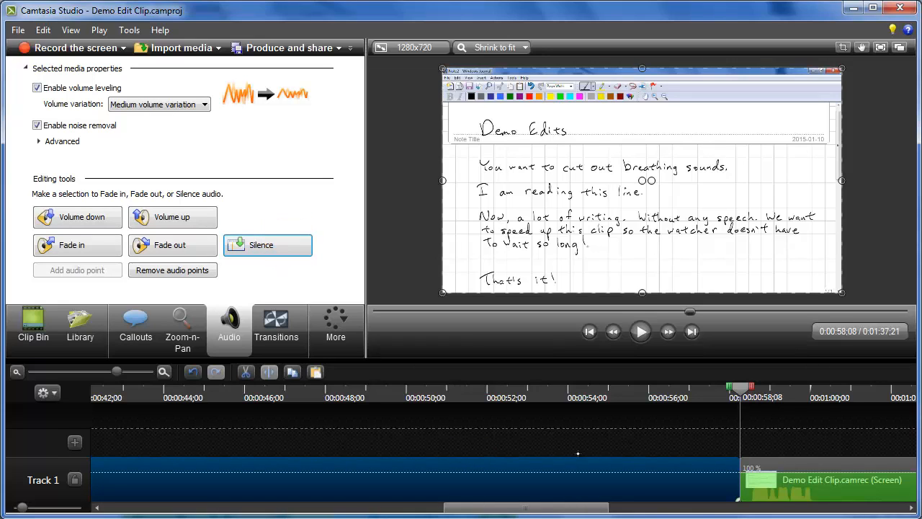
Step: Set the clip speed of the silenced middle clip to 400% of the original
left_click(43, 29)
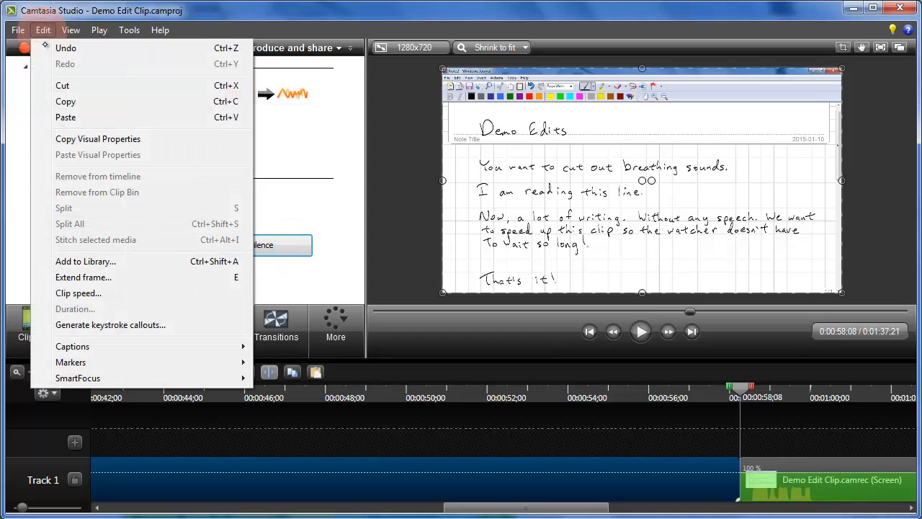
left_click(104, 294)
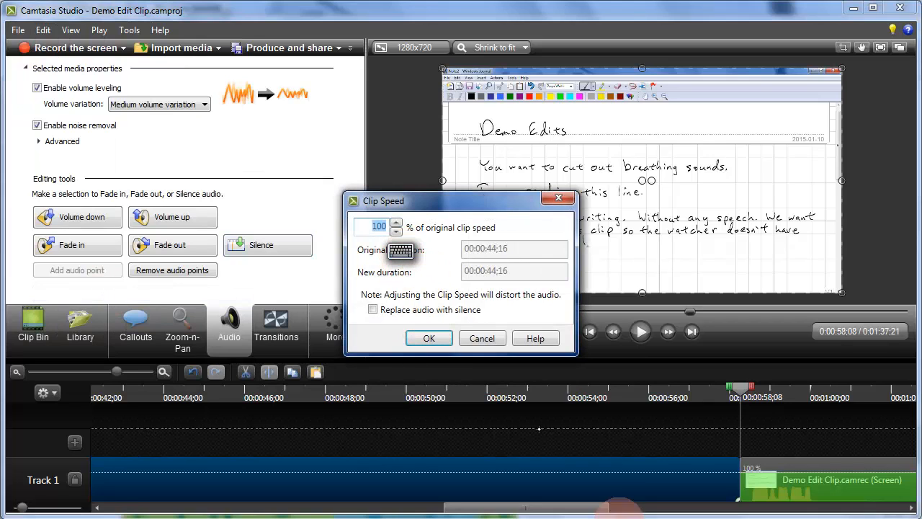
left_click(400, 250)
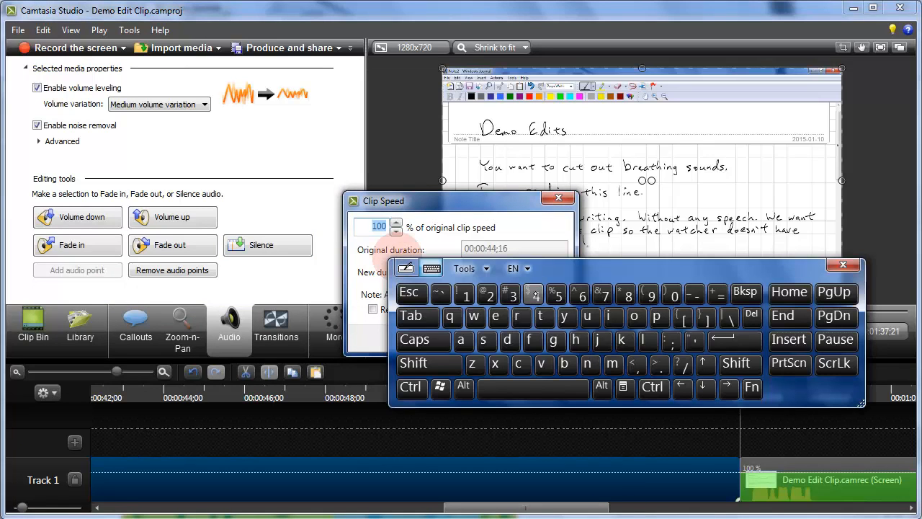
left_click(533, 294)
left_click(673, 294)
left_click(672, 294)
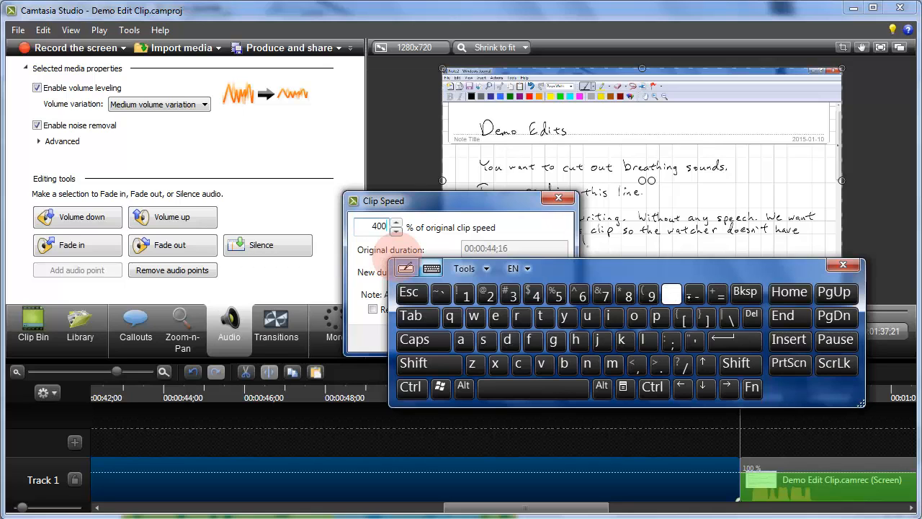
left_click(723, 339)
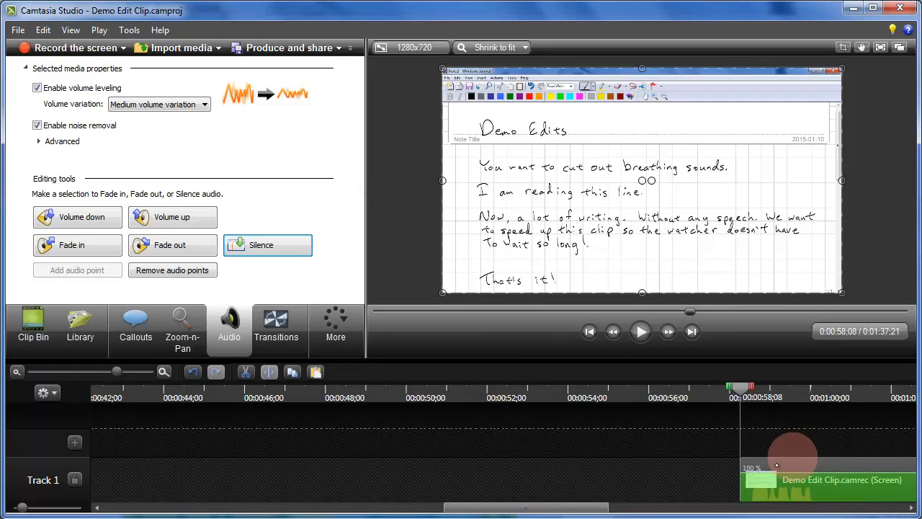
Step: Close the gap on Track 1 by moving the last clip against the end of the 400% speed clip
left_click(16, 371)
left_click(17, 370)
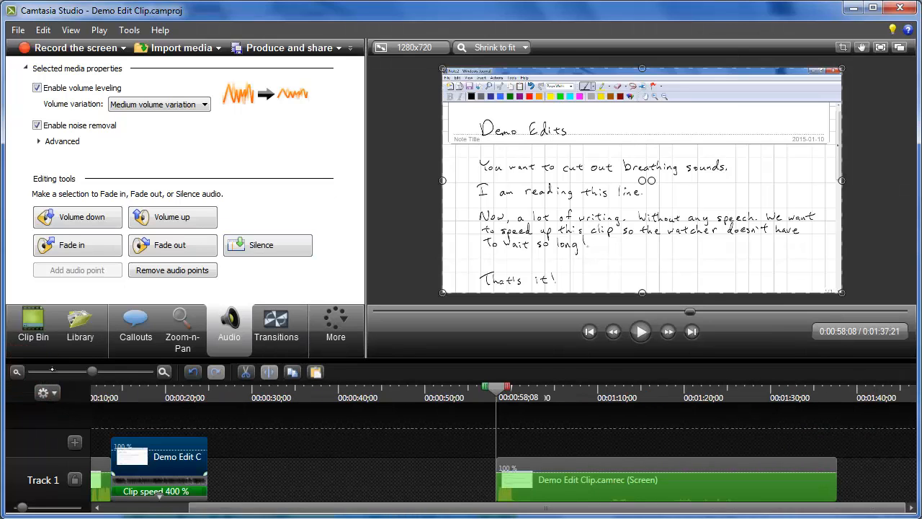
left_click(612, 467)
left_click_drag(597, 468, 286, 472)
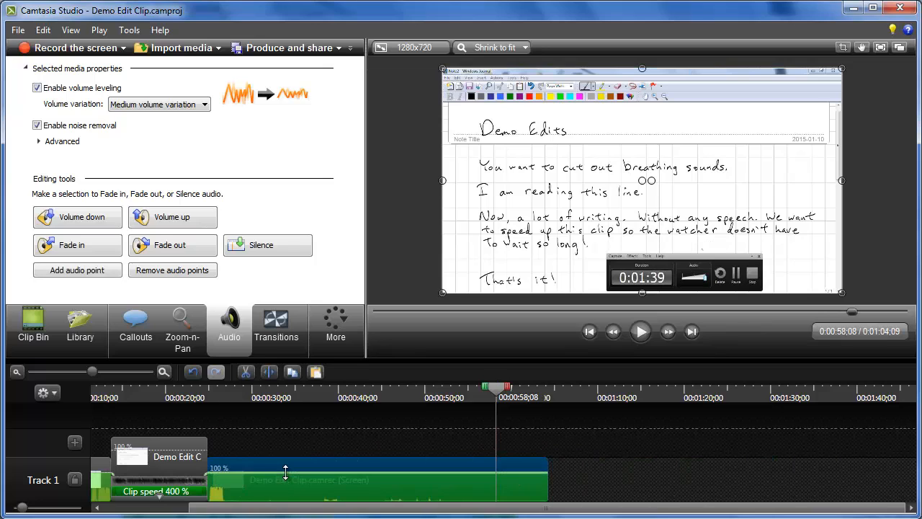
Step: Play back the timeline from 0:00:12;22 through the sped-up clip and into the last clip
left_click(103, 392)
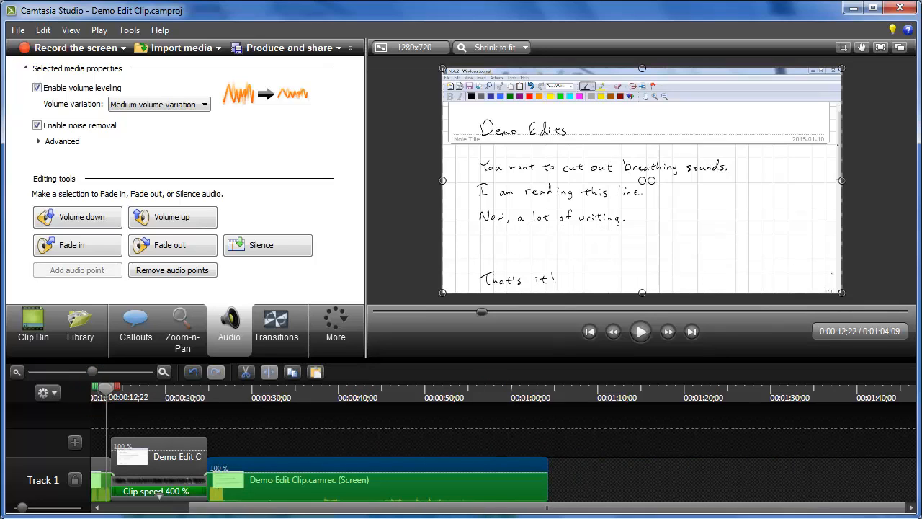
left_click(640, 331)
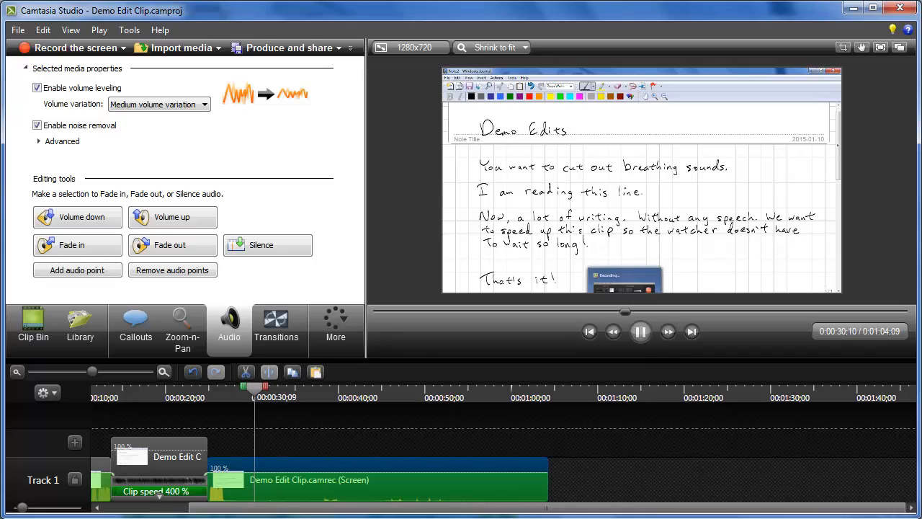
left_click(640, 331)
left_click(639, 334)
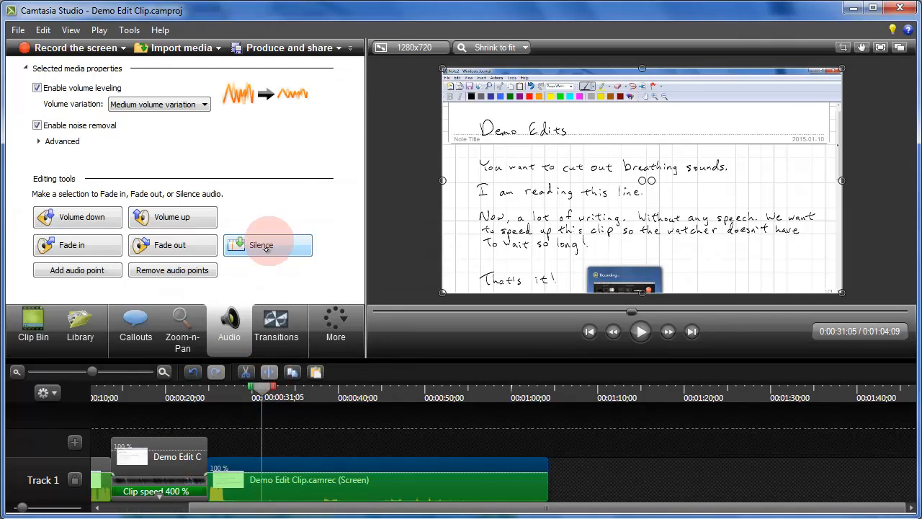
Step: Save the project as Demo Edit Clip in the Calc 12 Videos folder, over the existing project file
left_click(45, 29)
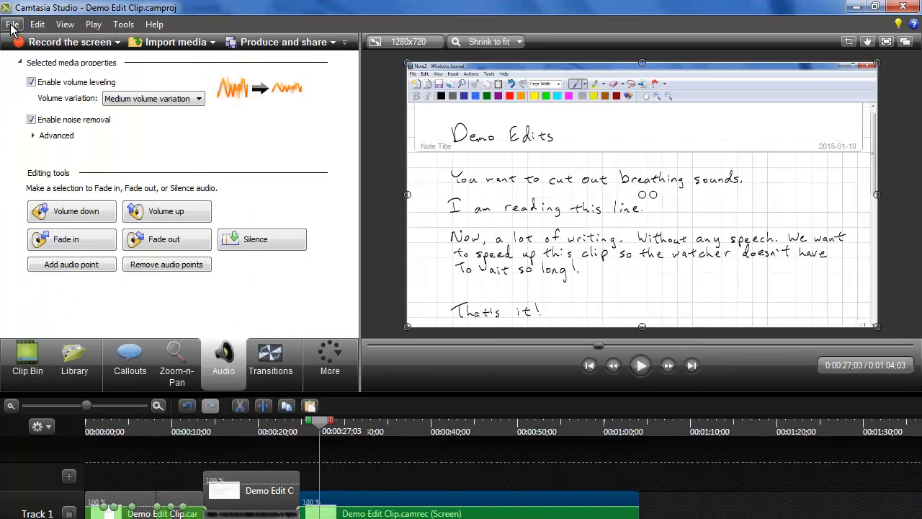
left_click(12, 24)
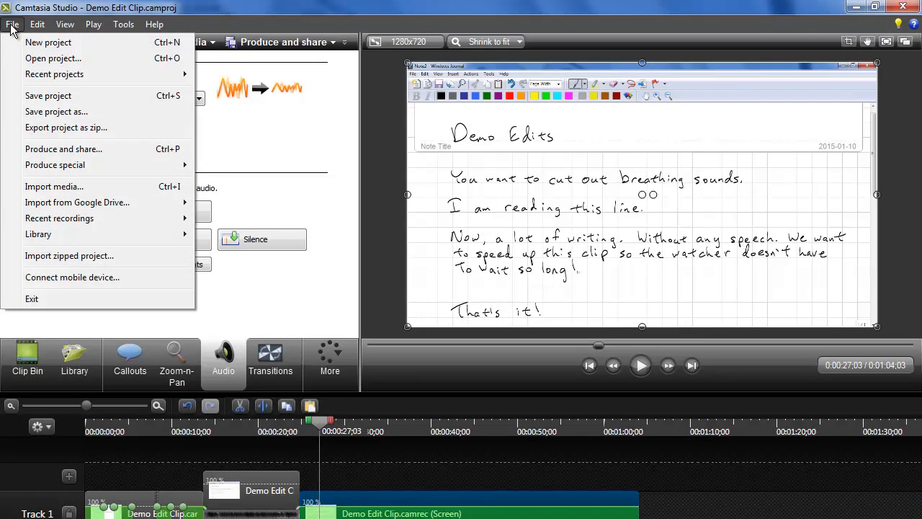
left_click(44, 113)
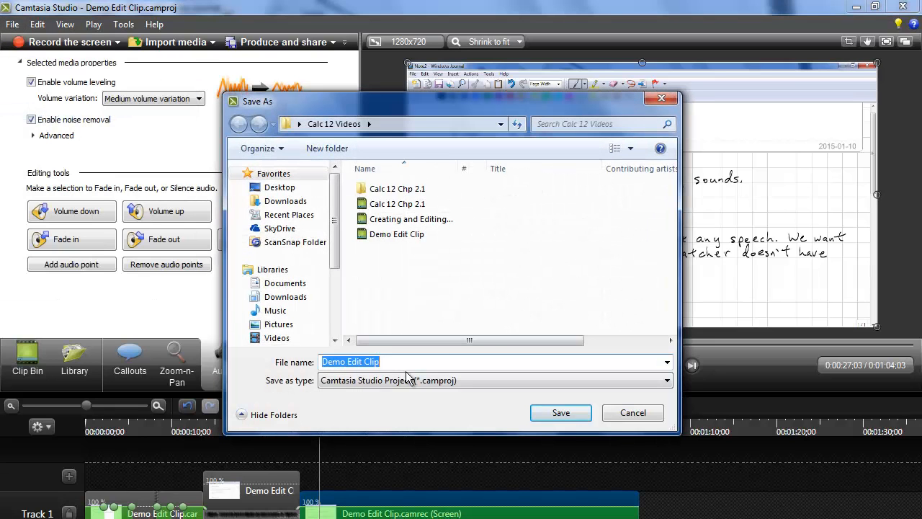
left_click(384, 365)
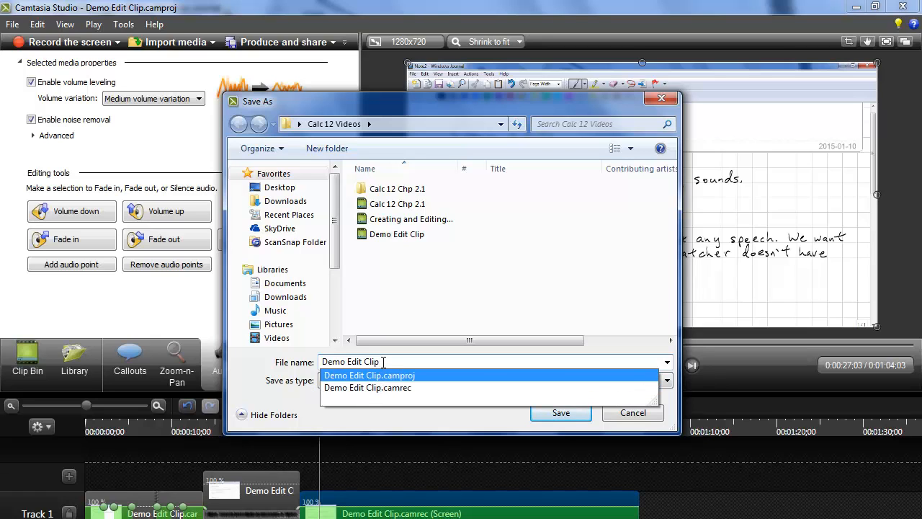
left_click(577, 416)
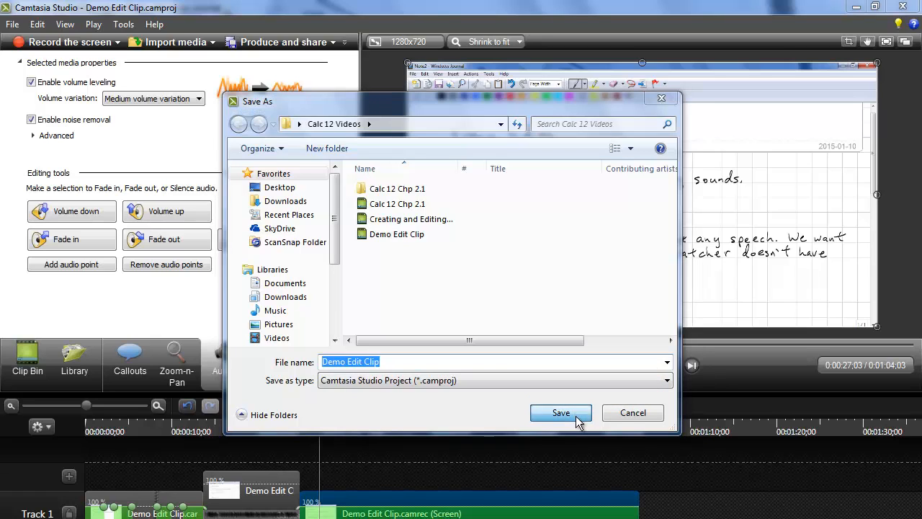
left_click(503, 286)
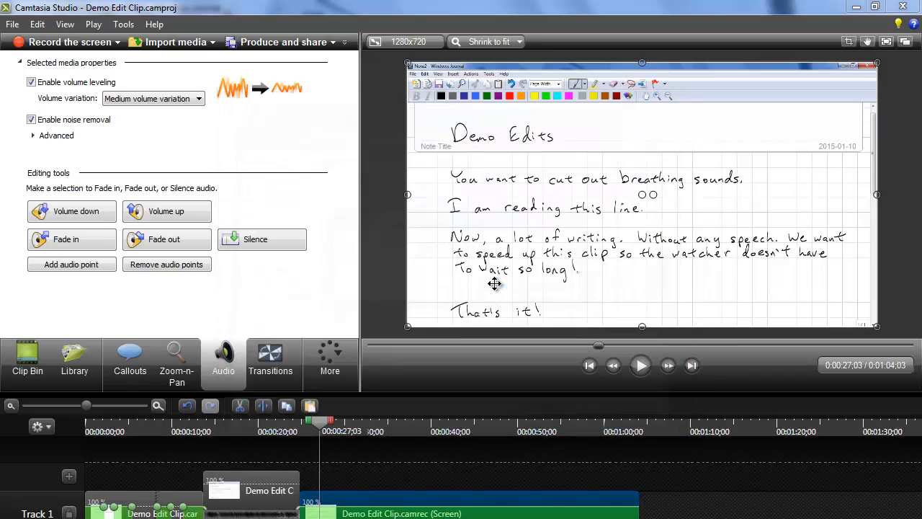
Step: Produce the video with the MP4 only (up to 720p) preset as Demo Edit Clip in the Senior ICT Videos folder
left_click(288, 45)
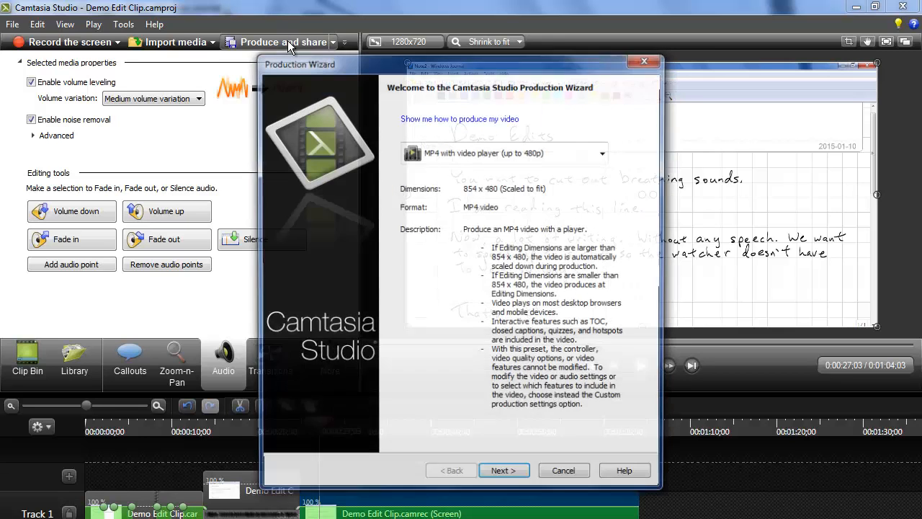
left_click(602, 152)
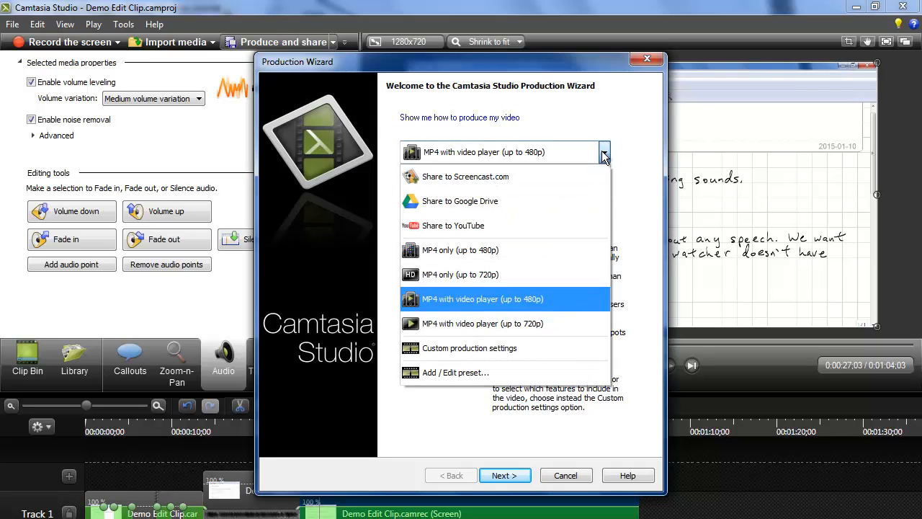
left_click(502, 278)
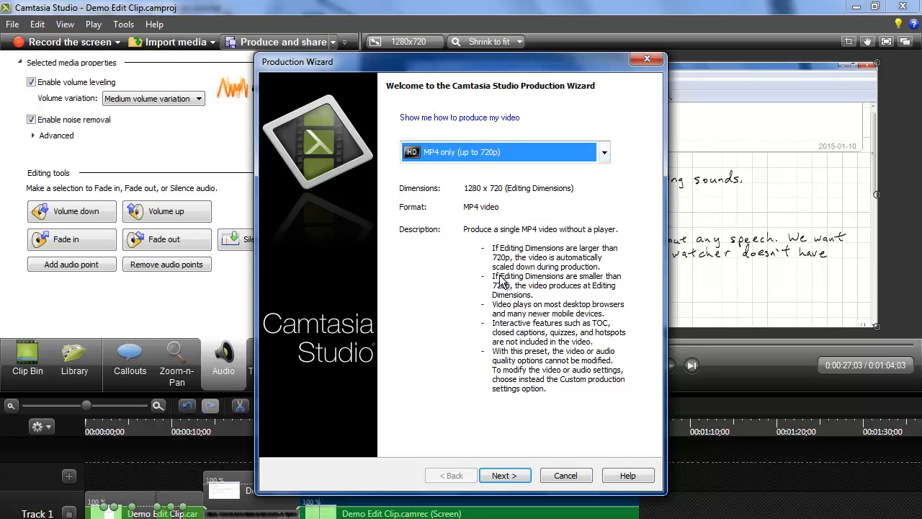
left_click(504, 479)
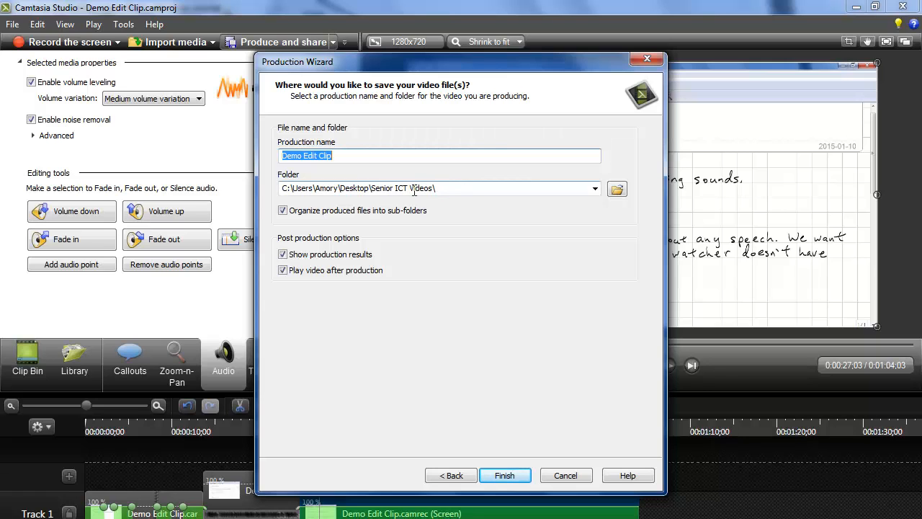
left_click(504, 475)
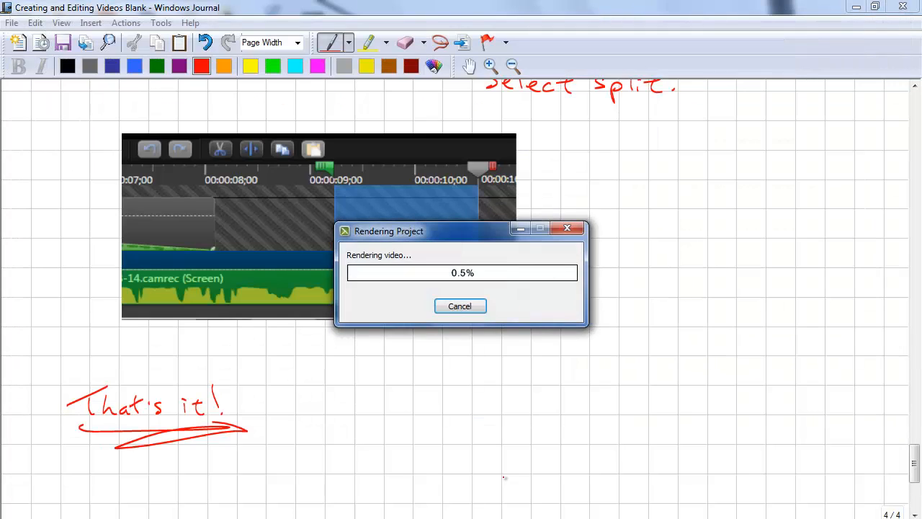